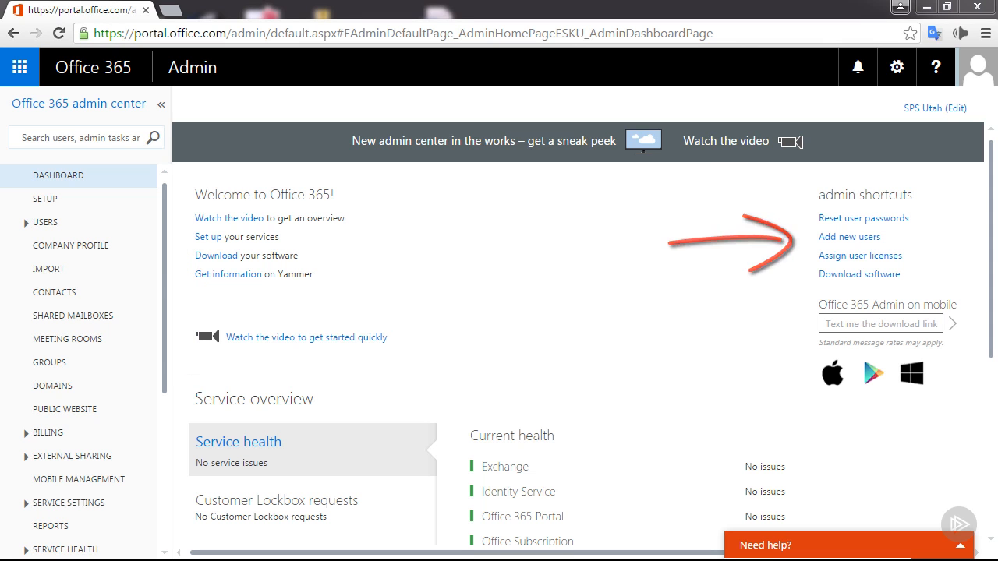
Step: Review the service overview on the admin dashboard and the assistance options on the setup page
scroll(943, 476, "down", 1)
scroll(943, 475, "down", 2)
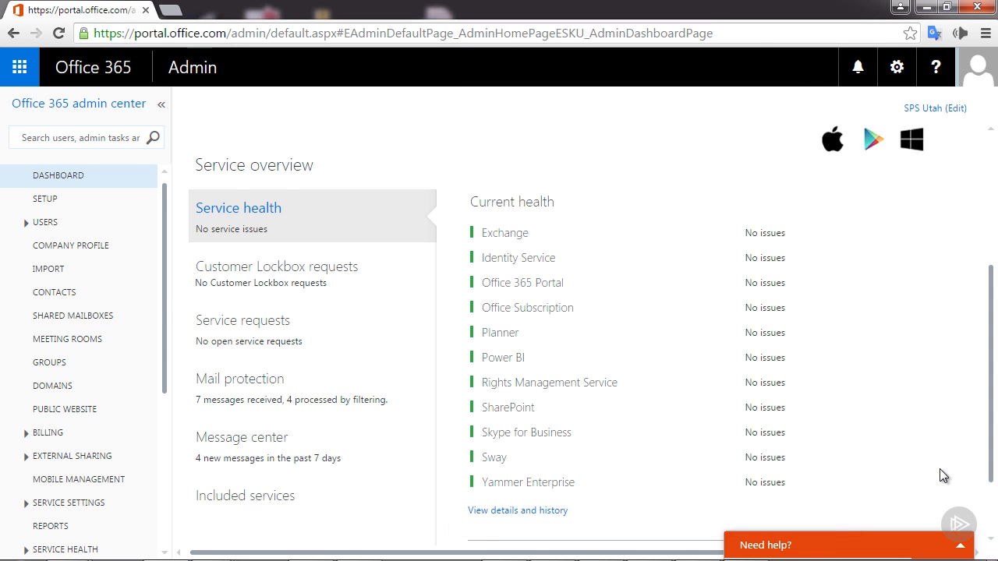
scroll(939, 468, "up", 3)
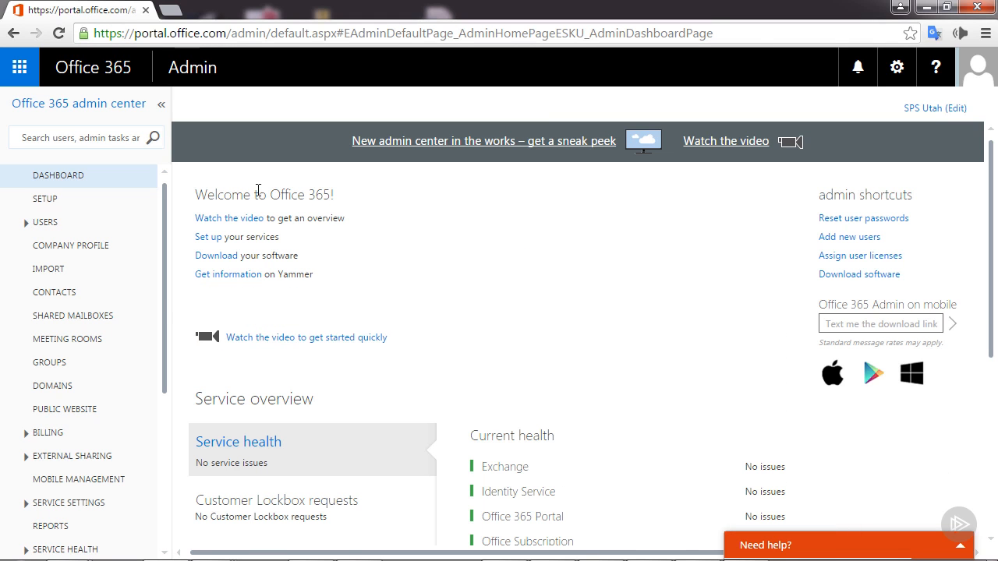
left_click(44, 200)
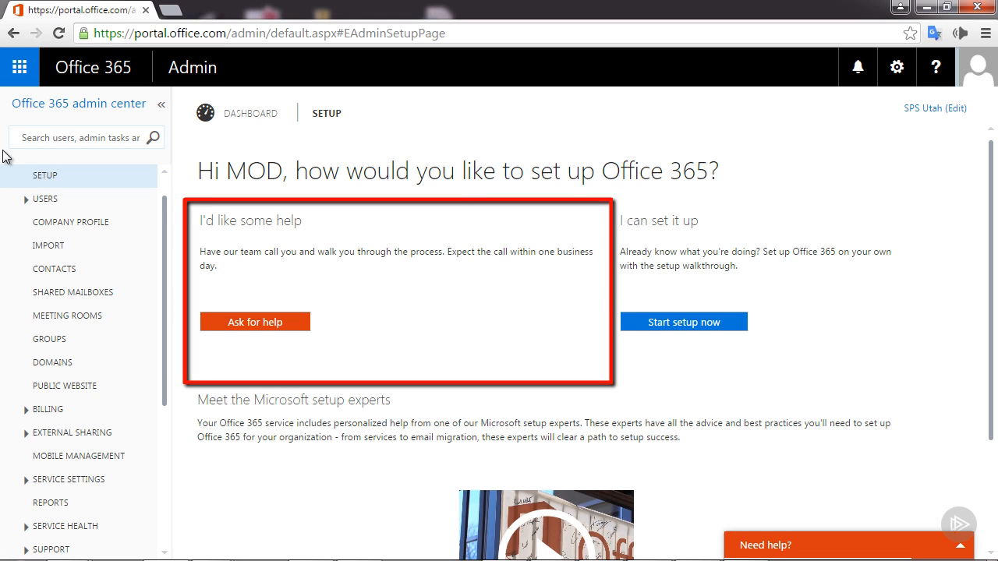
scroll(847, 468, "down", 1)
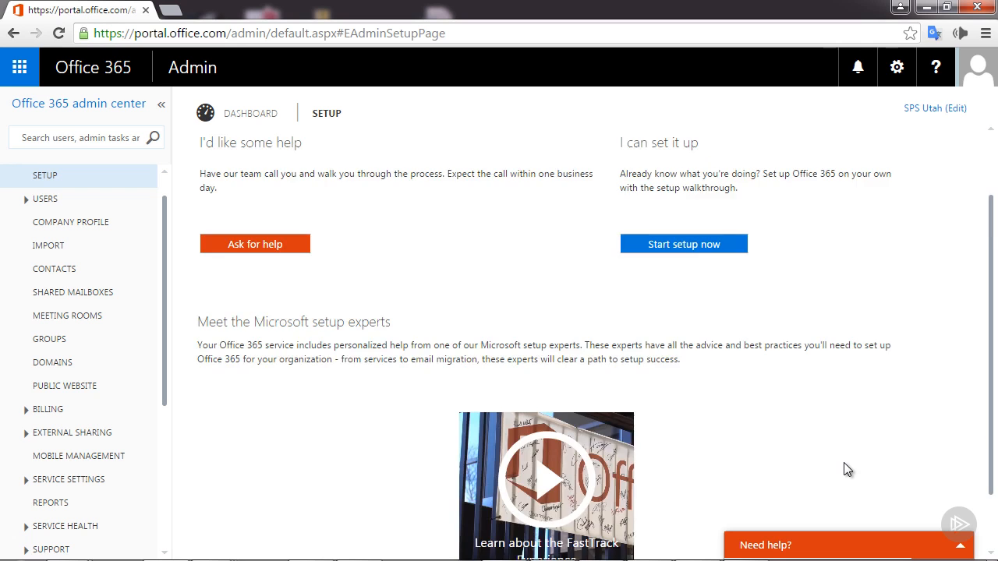
scroll(843, 462, "down", 1)
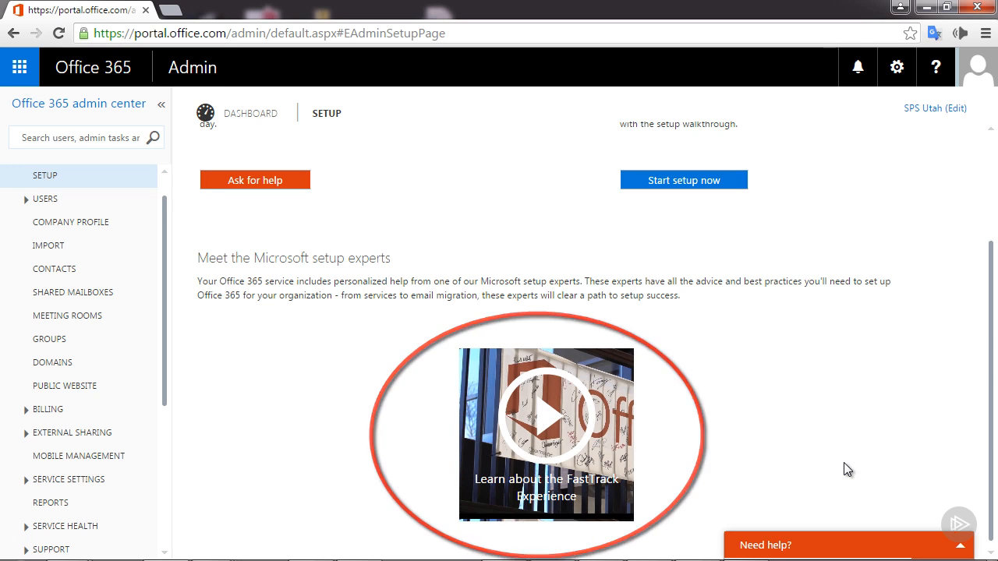
Step: Set the sign-in status of the Legal department's attorney to Blocked among the active users and save the change
left_click(34, 204)
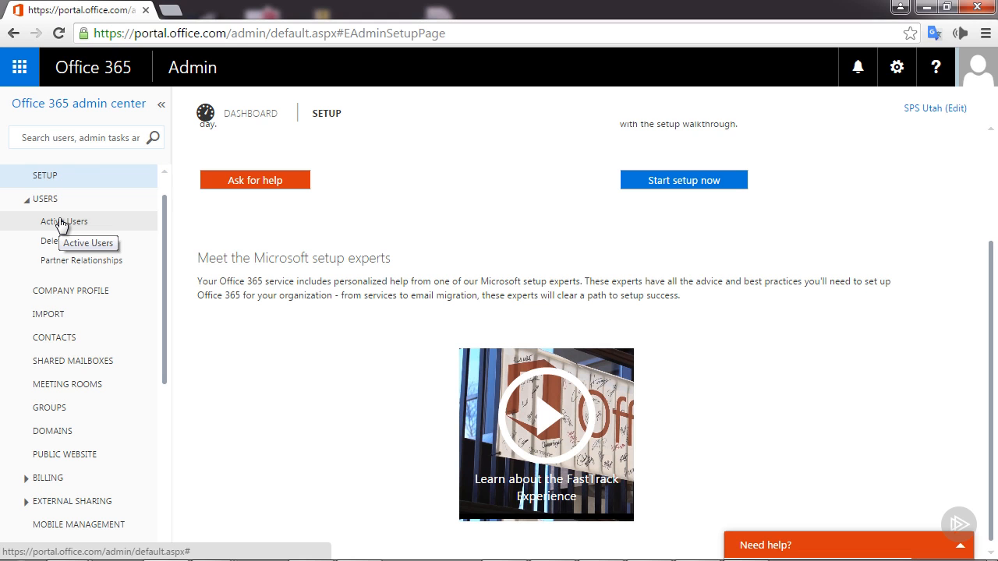
left_click(61, 223)
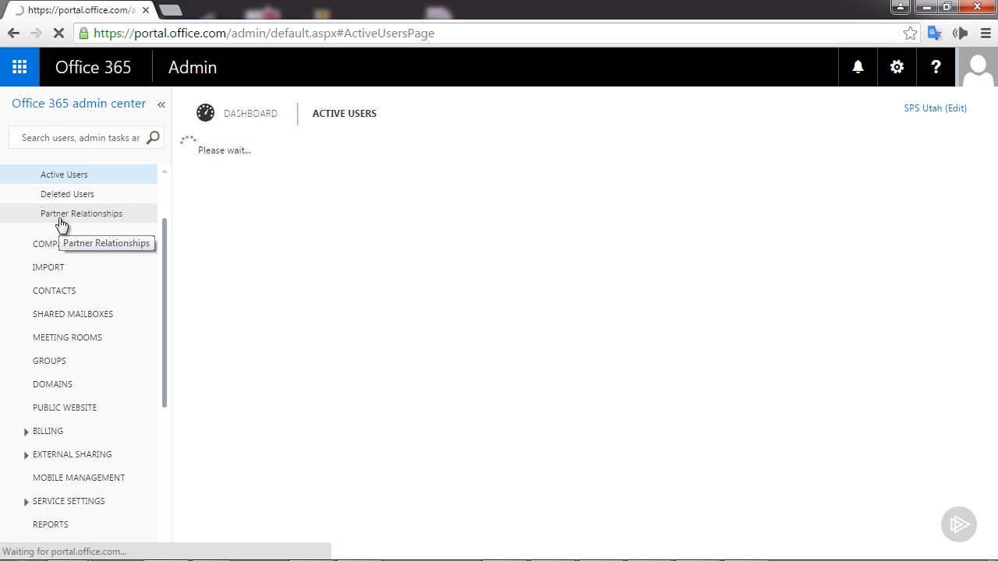
scroll(254, 378, "down", 5)
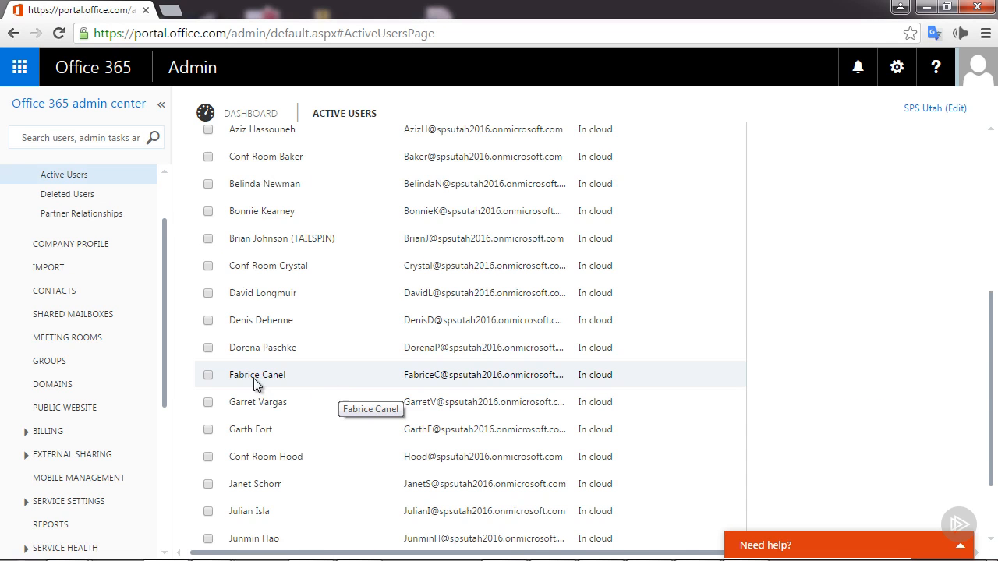
left_click(245, 374)
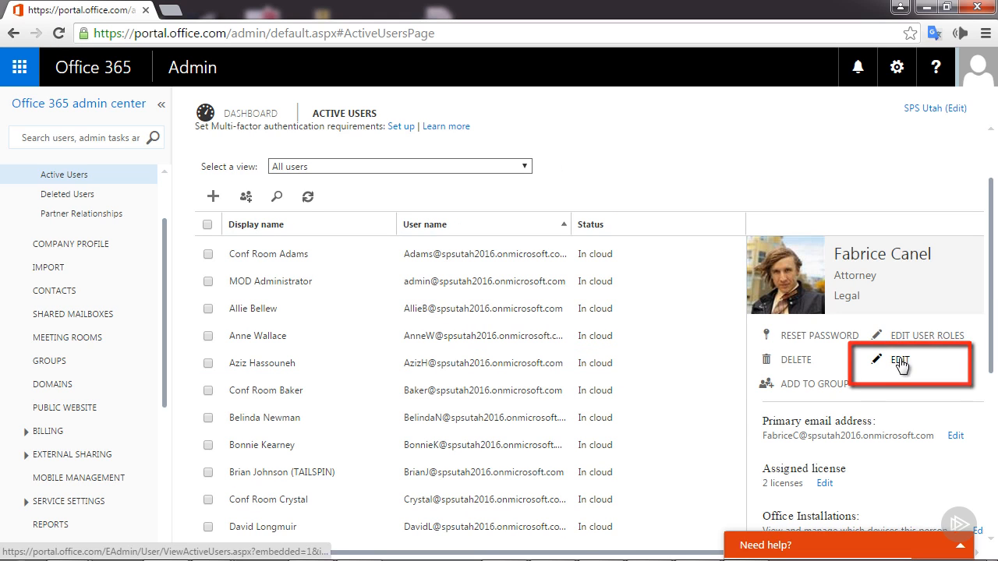
left_click(900, 362)
left_click(52, 234)
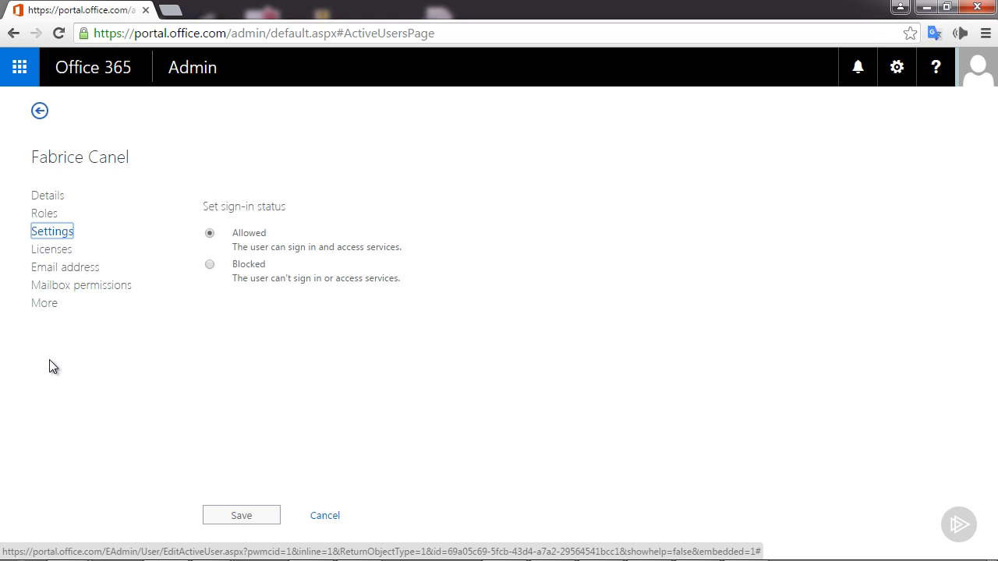
left_click(209, 264)
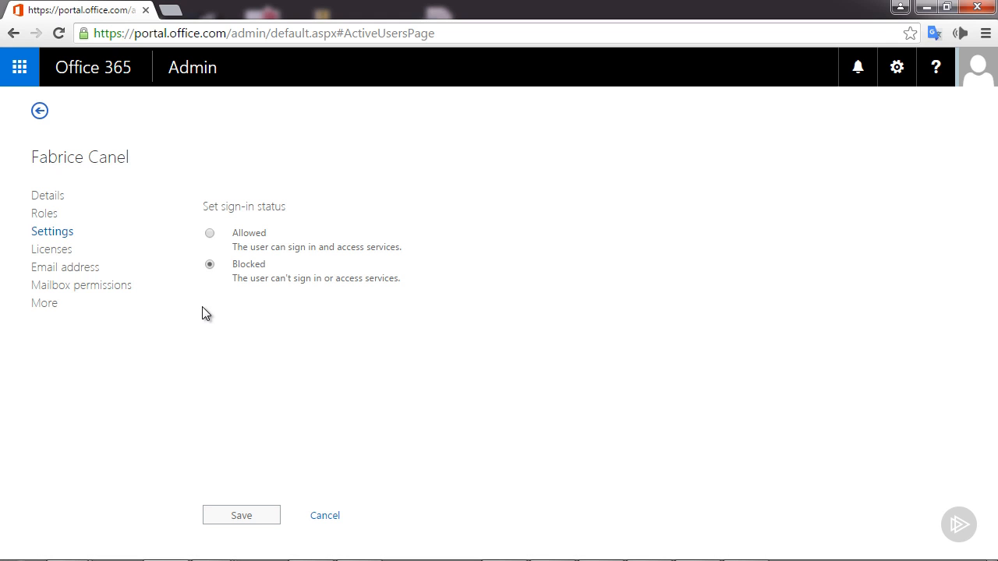
left_click(234, 516)
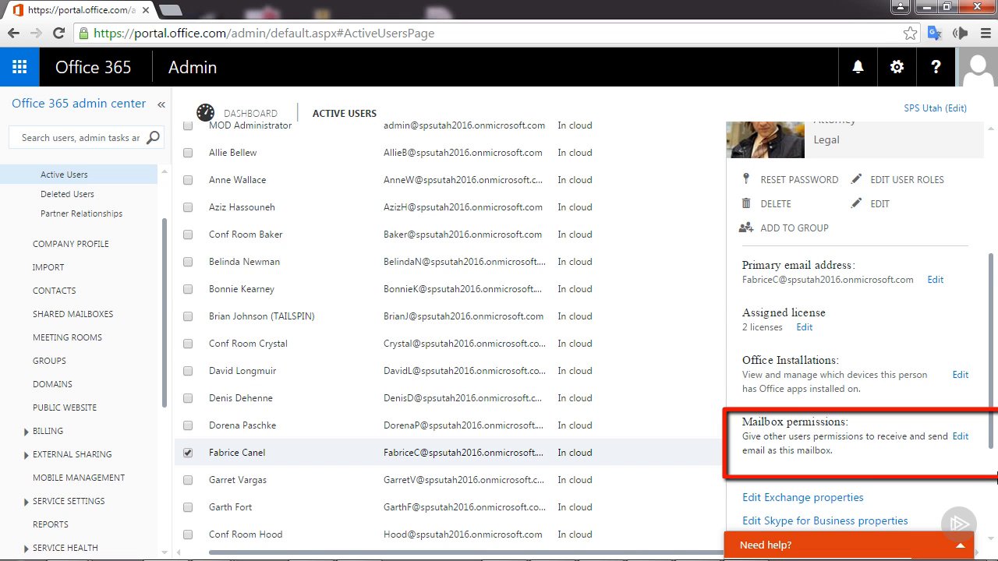
Step: Give MOD Administrator permission to send email from the attorney's mailbox and to read and manage its email
left_click(960, 437)
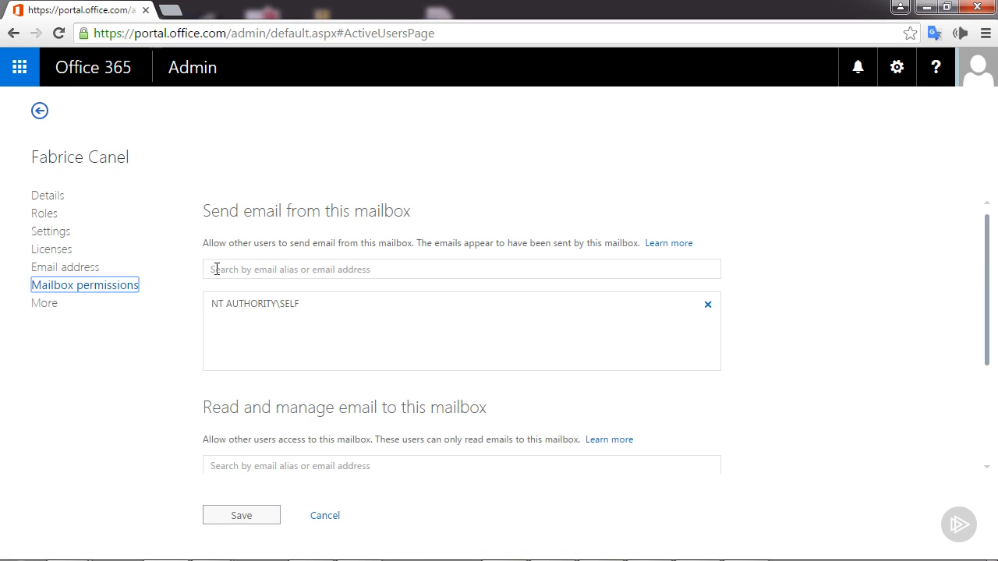
left_click(217, 269)
left_click(297, 294)
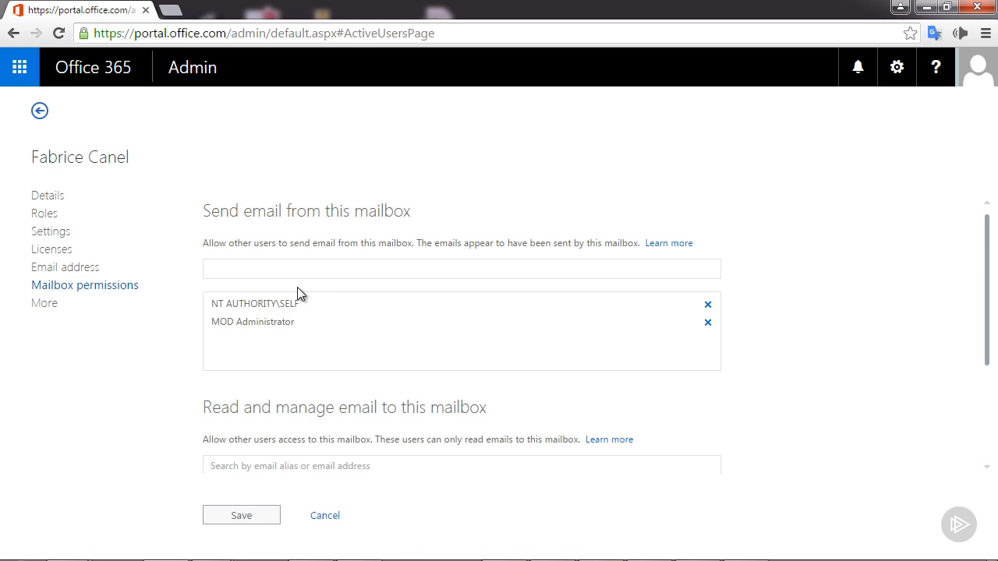
left_click(283, 464)
type("a")
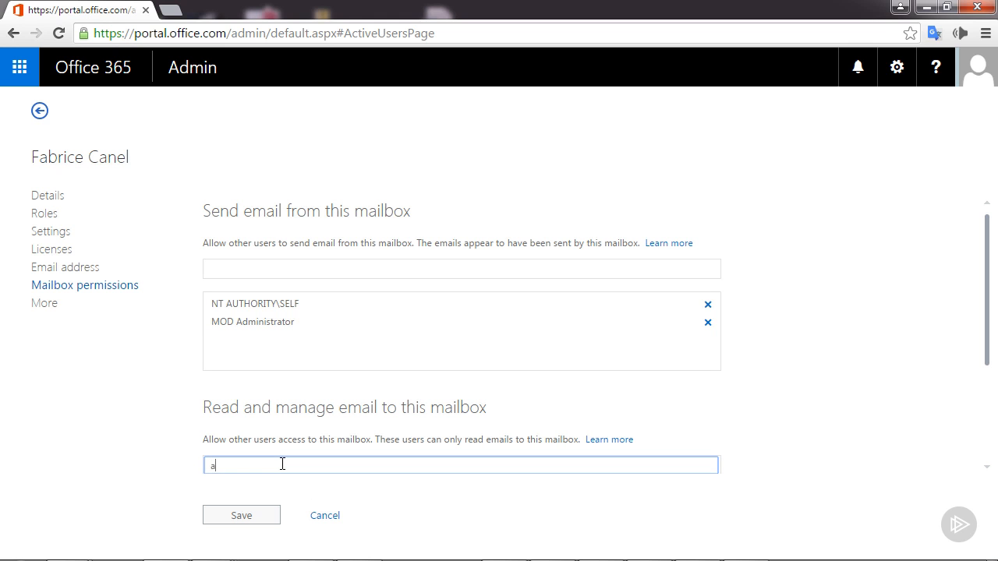
type("dmin")
left_click(327, 334)
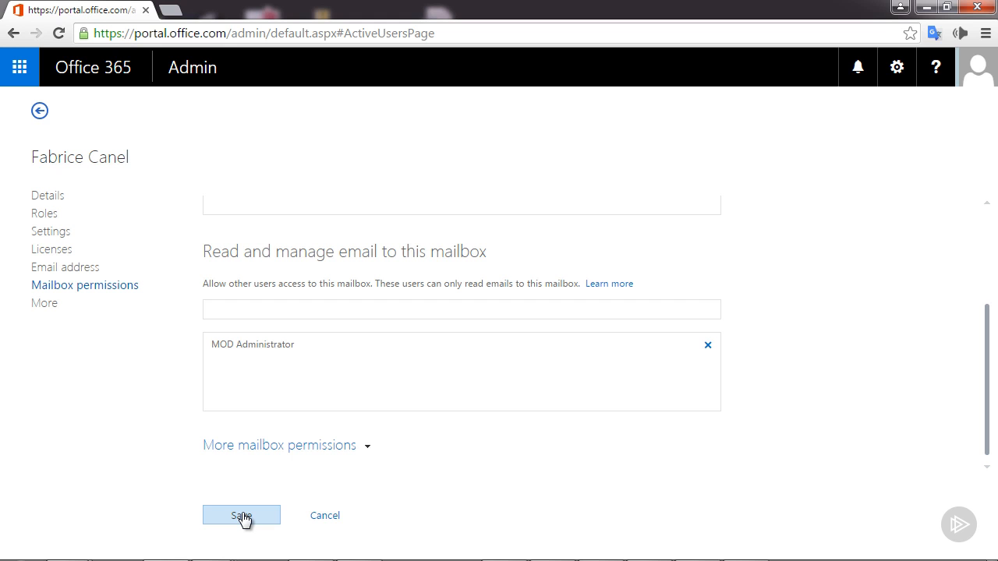
left_click(39, 111)
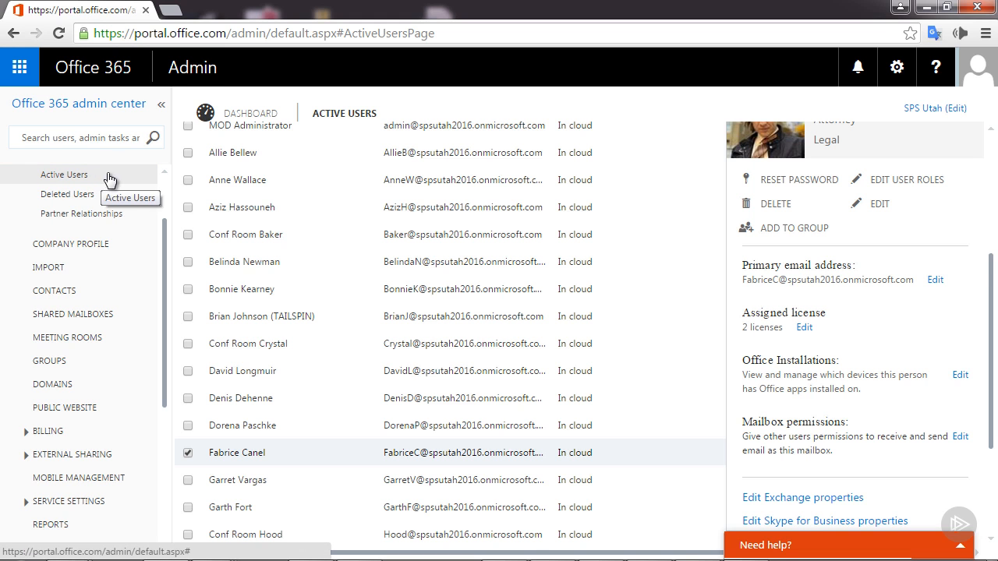
Step: Delete the Legal department attorney's account from the active users and close the confirmation
left_click_drag(993, 267, 995, 204)
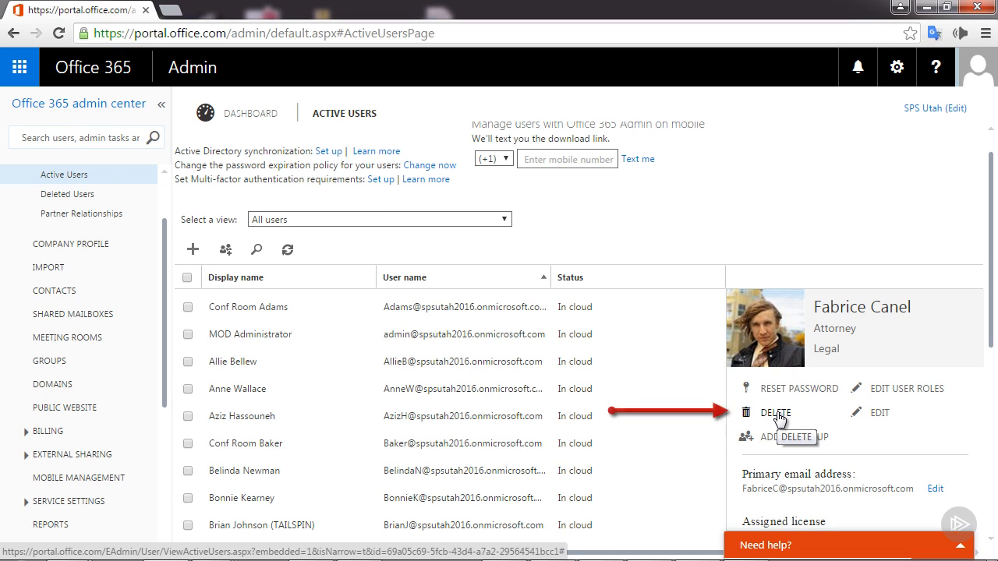
left_click(776, 413)
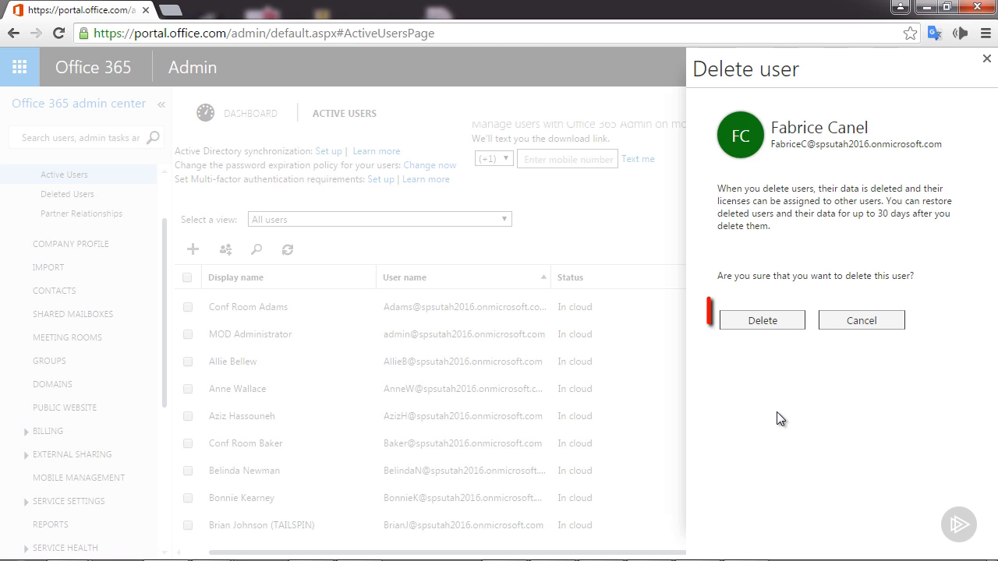
left_click(768, 331)
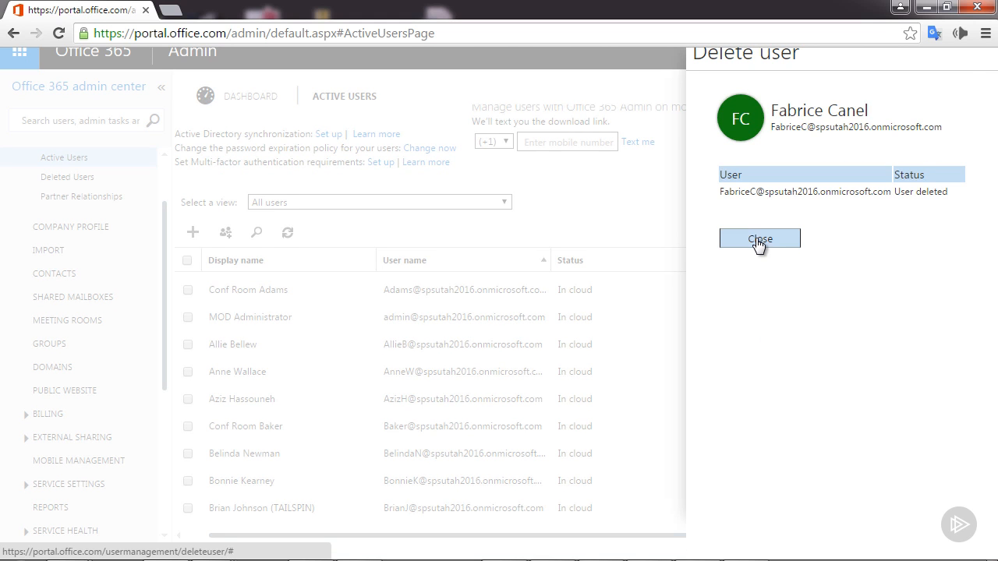
left_click(757, 241)
Step: Restore the Legal department attorney's account from the deleted users
scroll(389, 397, "down", 3)
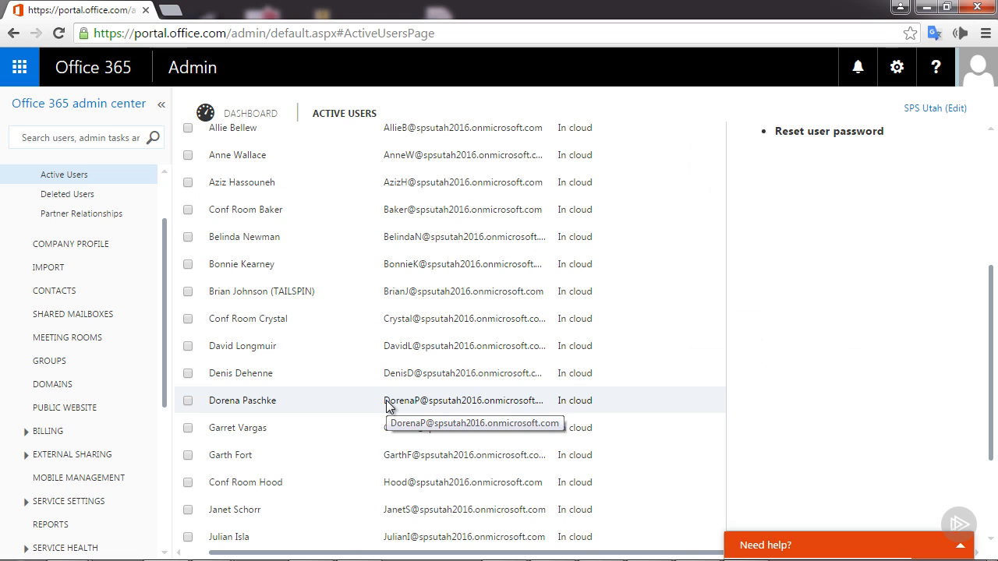
left_click(45, 195)
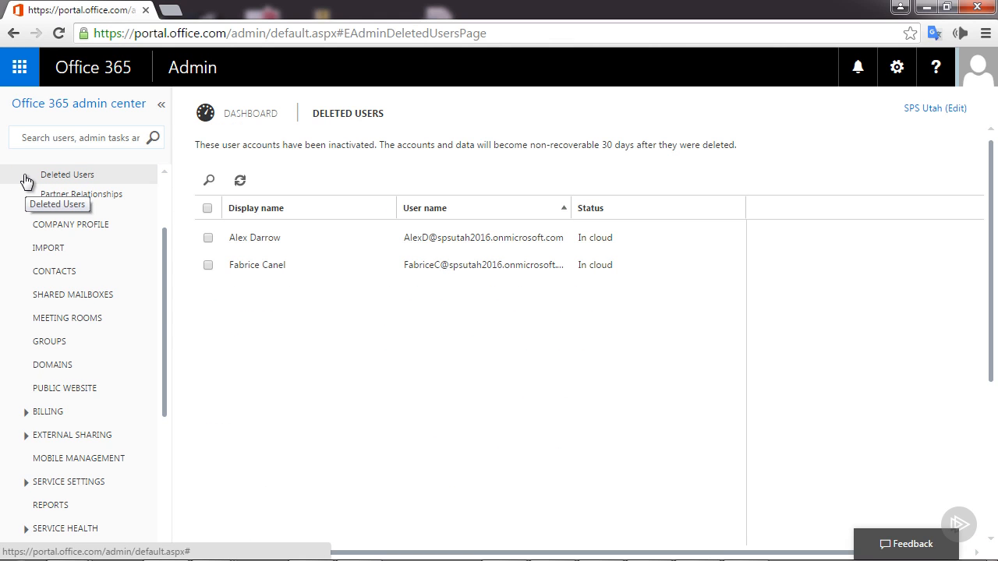
left_click(208, 265)
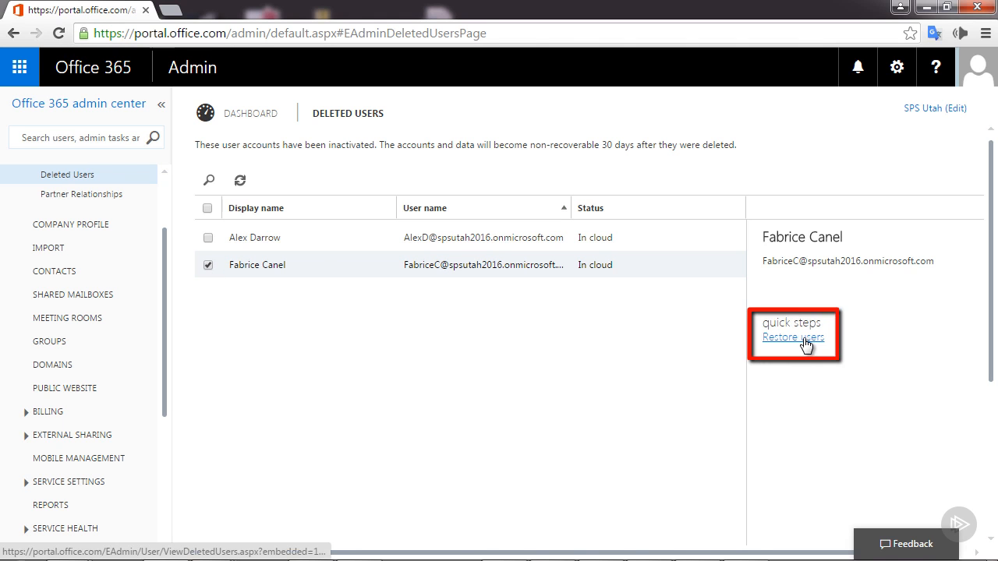
left_click(806, 340)
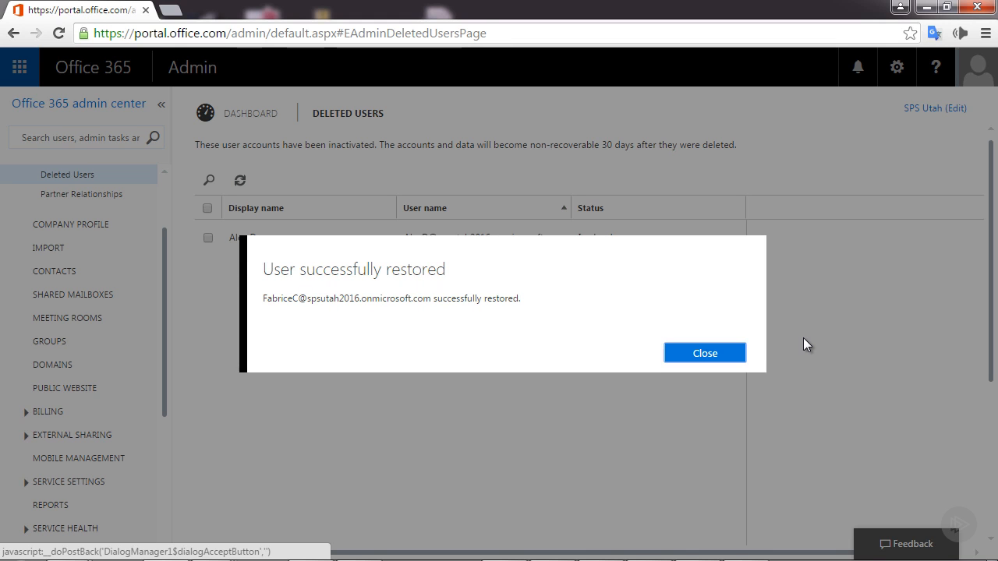
Step: Look at the partner relationships page and review the contact, domain and language fields of the company profile
left_click(95, 193)
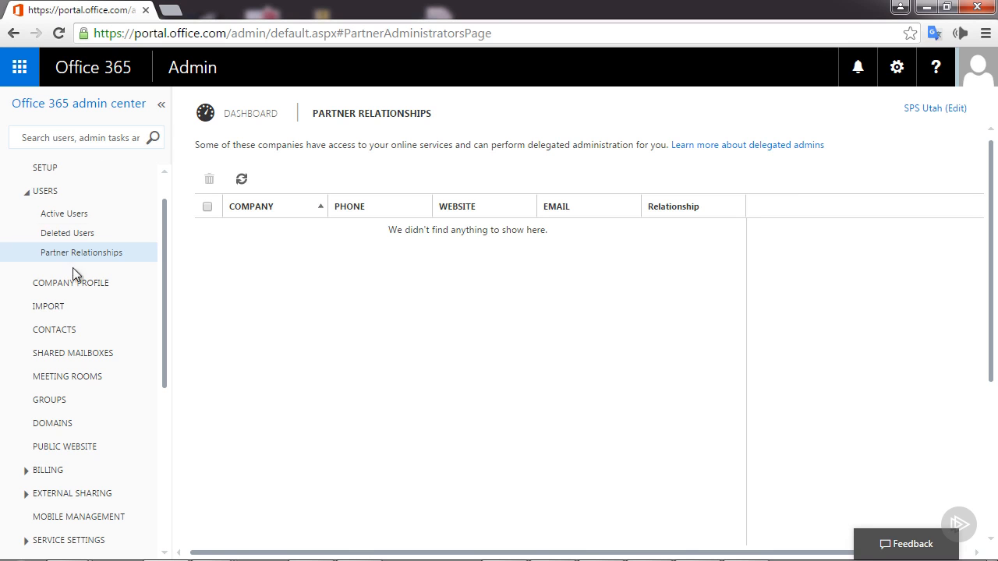
left_click(60, 283)
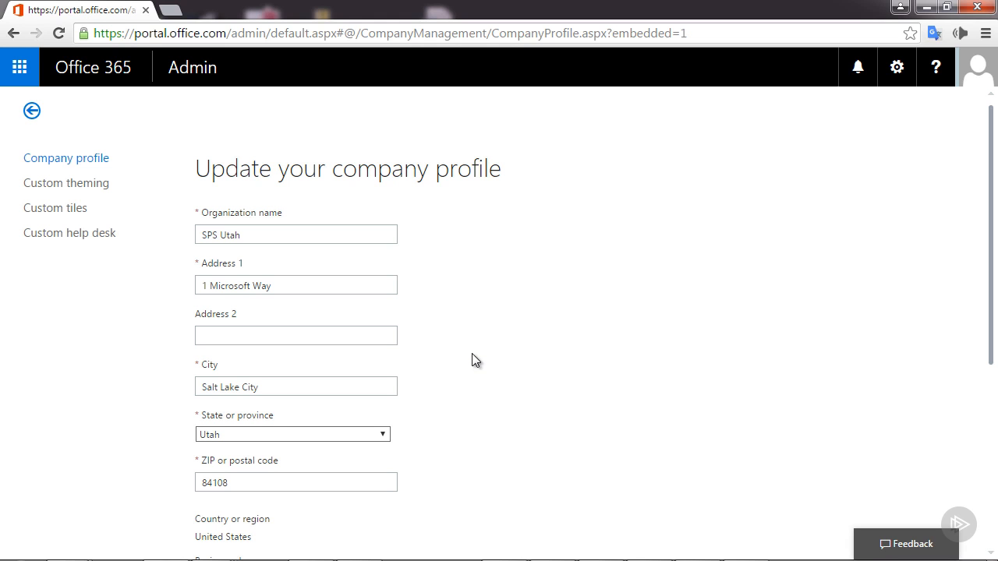
scroll(472, 353, "down", 1)
scroll(472, 355, "down", 2)
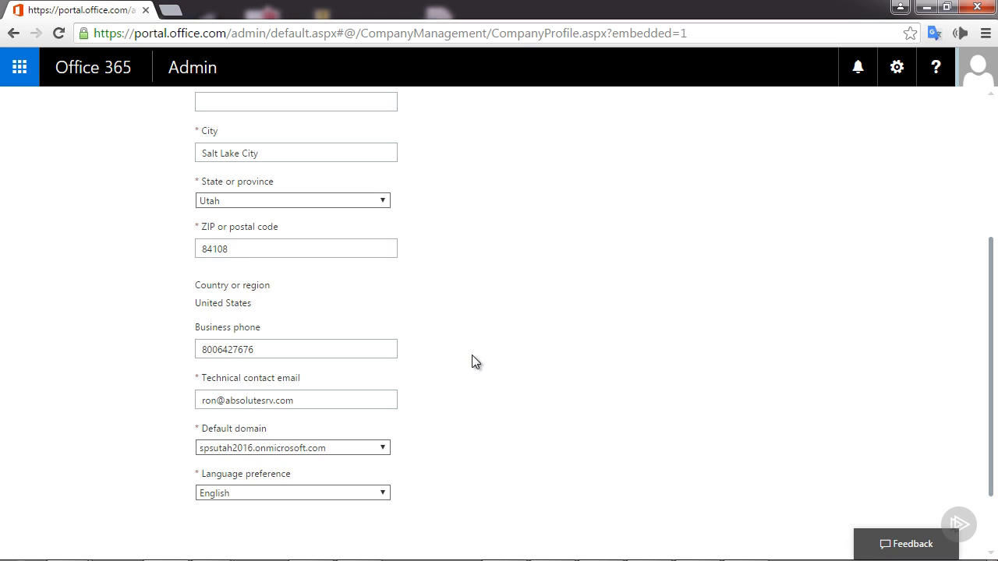
scroll(474, 360, "up", 3)
Step: Review the company profile's custom theming, custom tiles and custom help desk settings
left_click(35, 186)
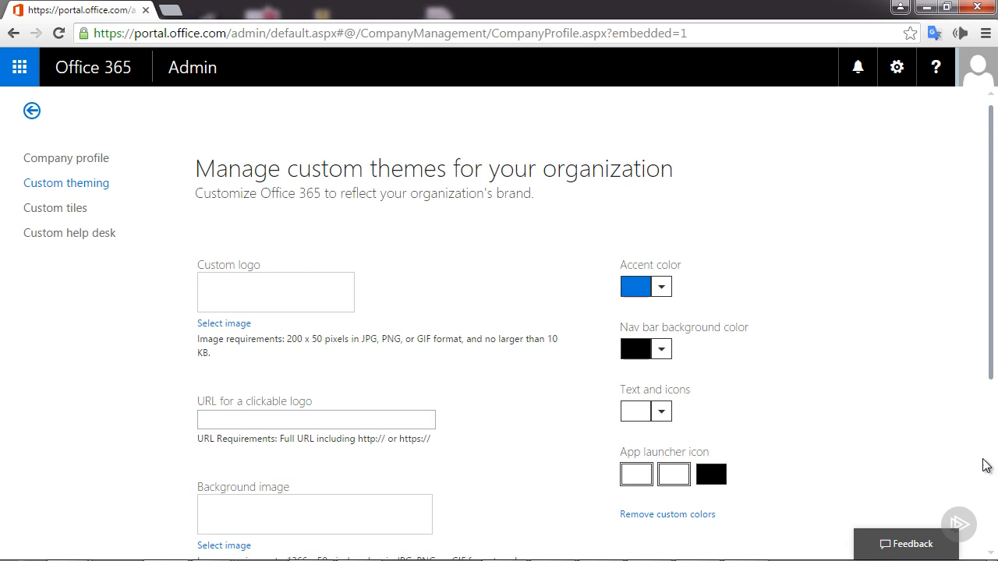
scroll(980, 468, "down", 3)
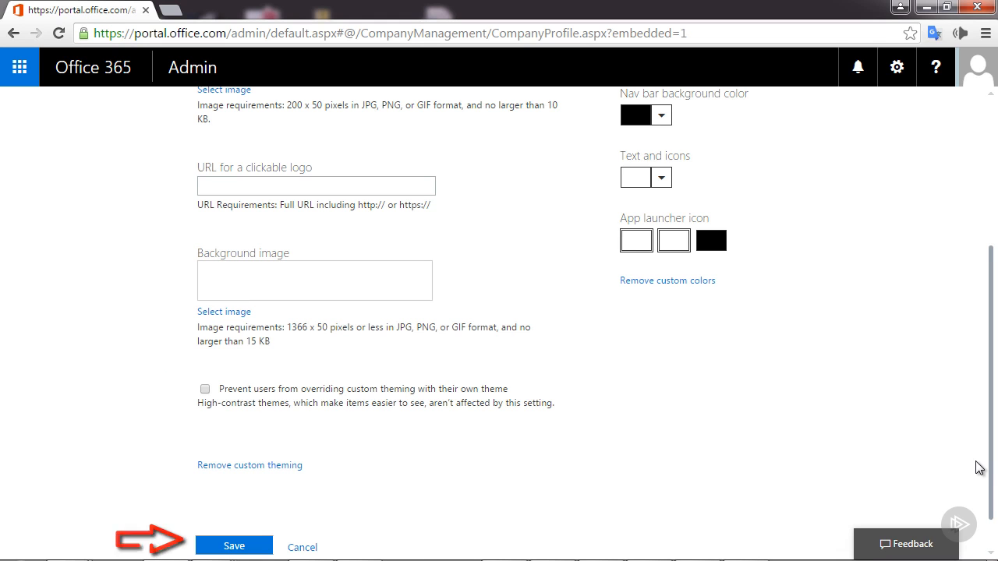
left_click(41, 215)
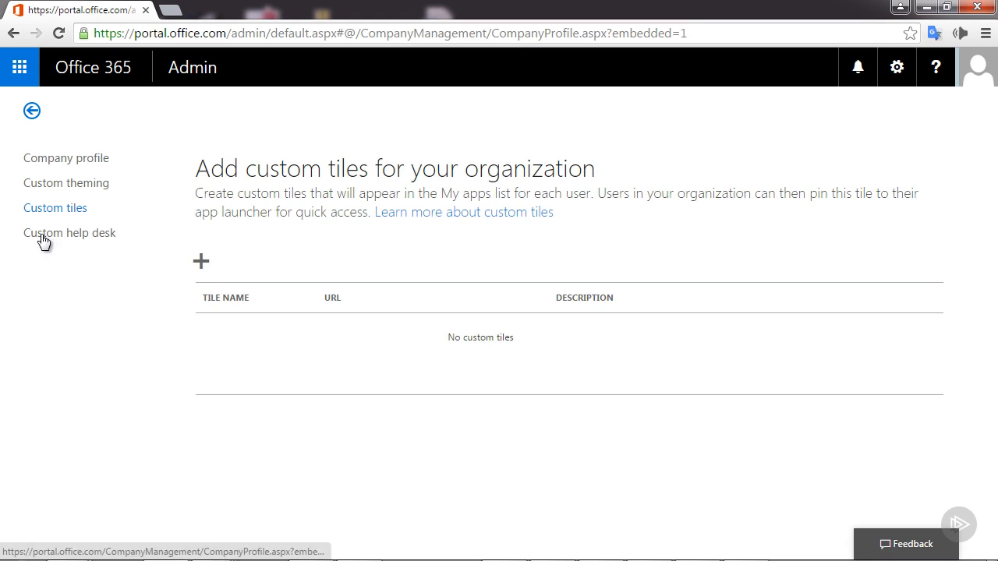
left_click(69, 232)
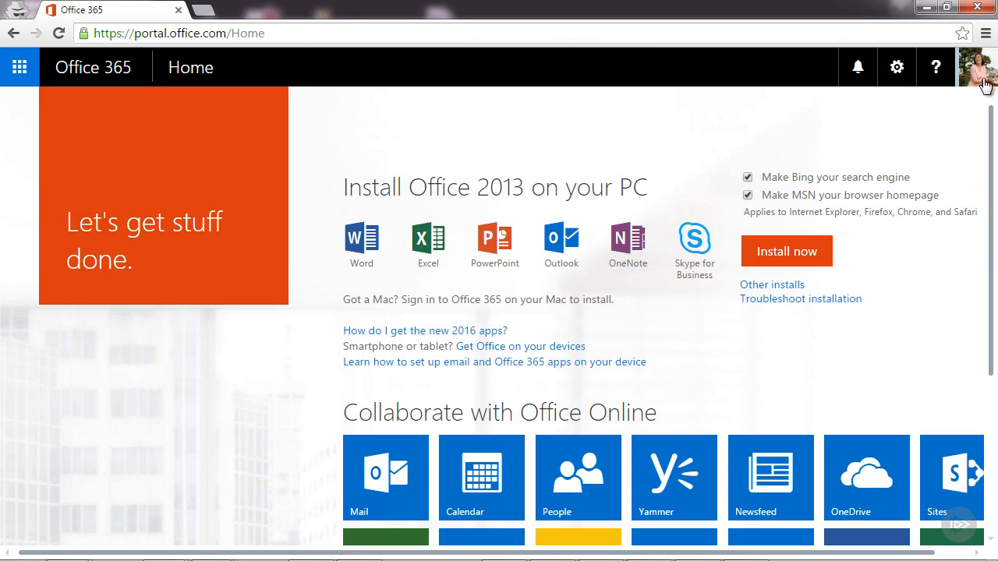
Step: Check the account options and help on the Office 365 home page, and open the admin center's import page
left_click(982, 81)
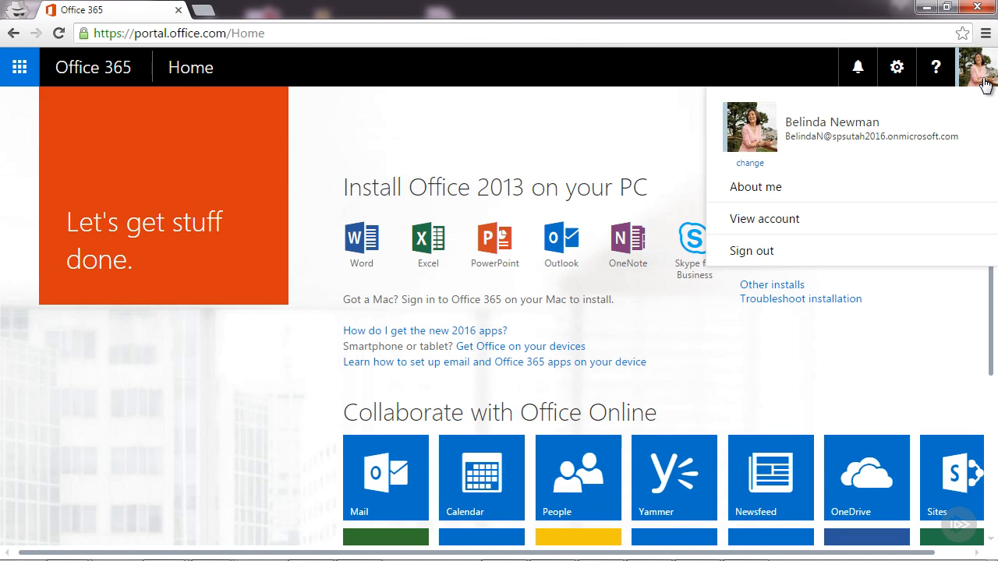
left_click(936, 70)
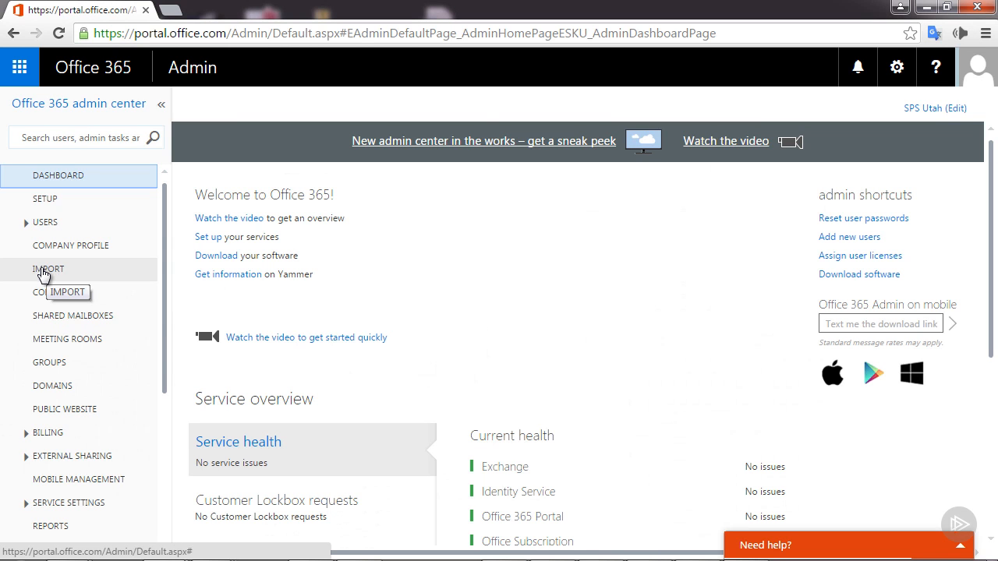
left_click(43, 271)
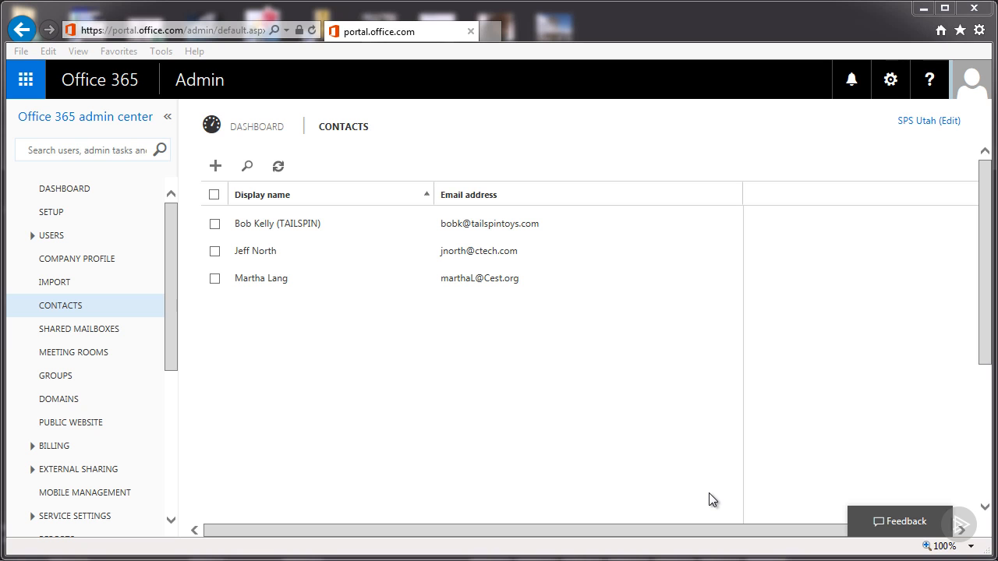
Step: Create a new contact with the contact's first name, last name, display name and external email address
left_click(218, 166)
left_click(390, 203)
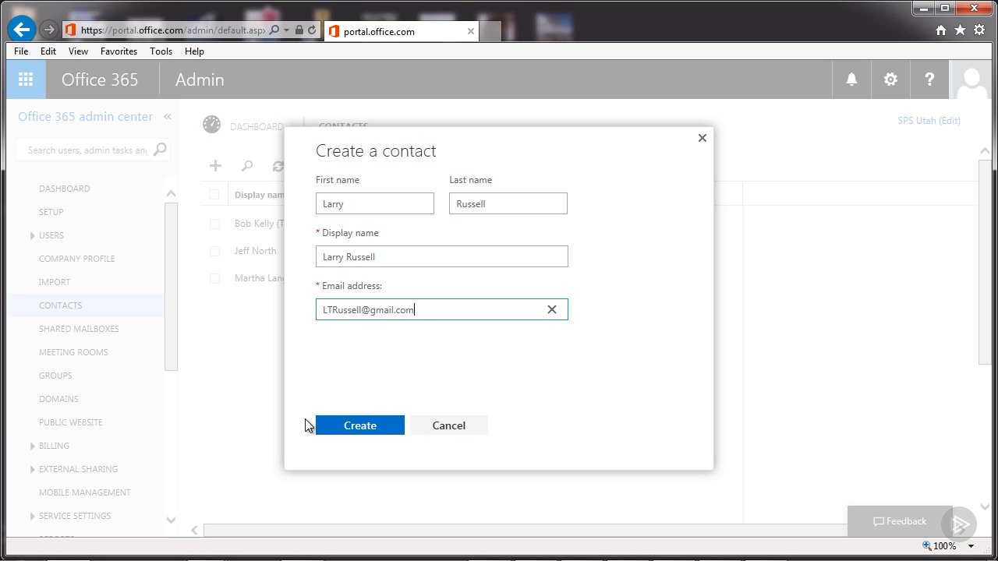
left_click(357, 427)
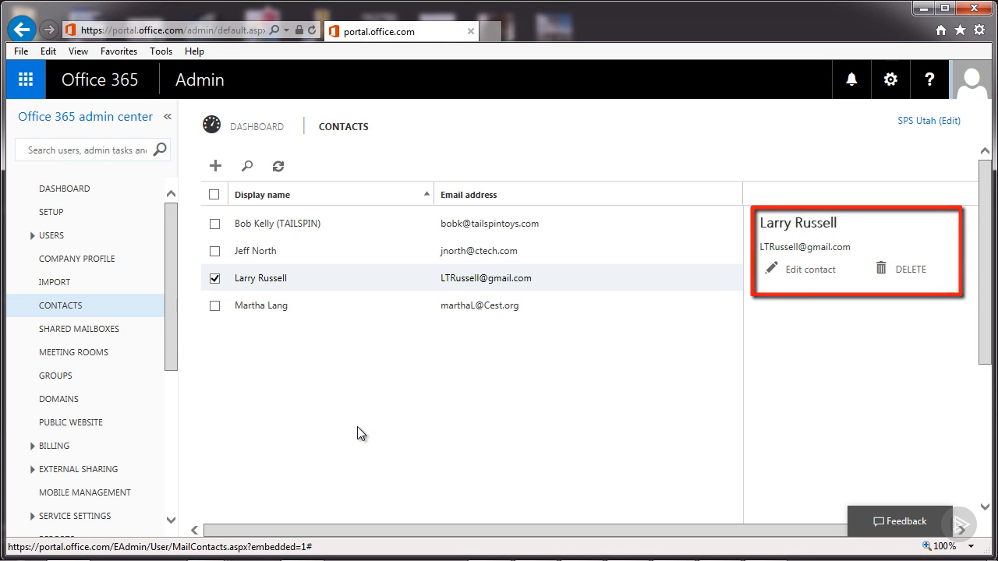
Step: Review the new contact's additional contact information, organization and MailTip properties, and save and close the contact
left_click(809, 272)
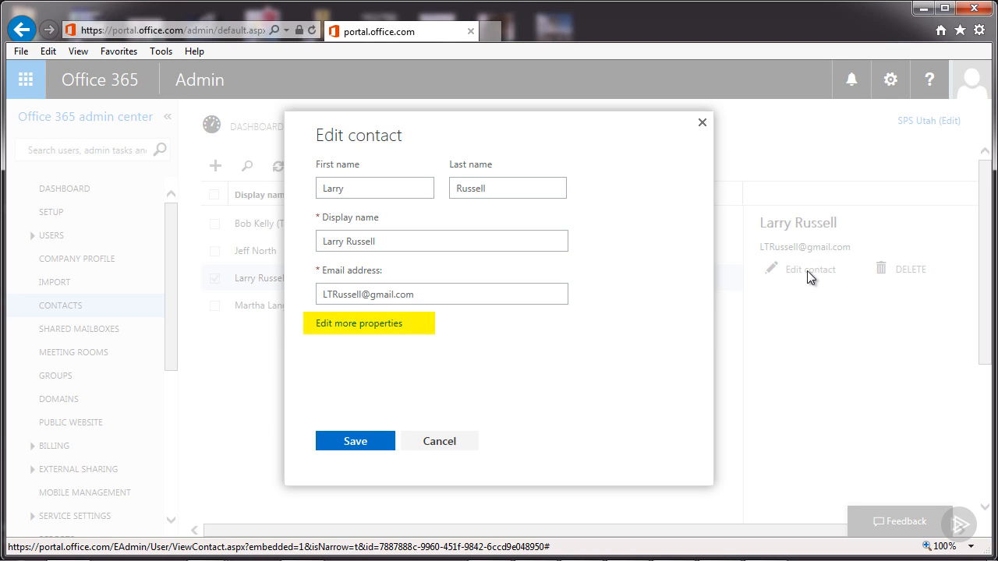
left_click(357, 324)
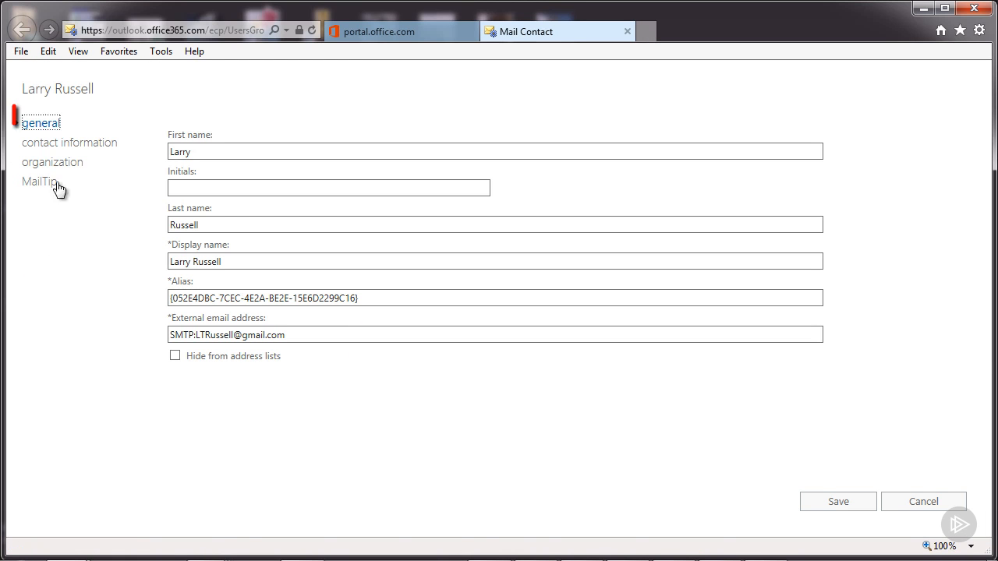
left_click(42, 149)
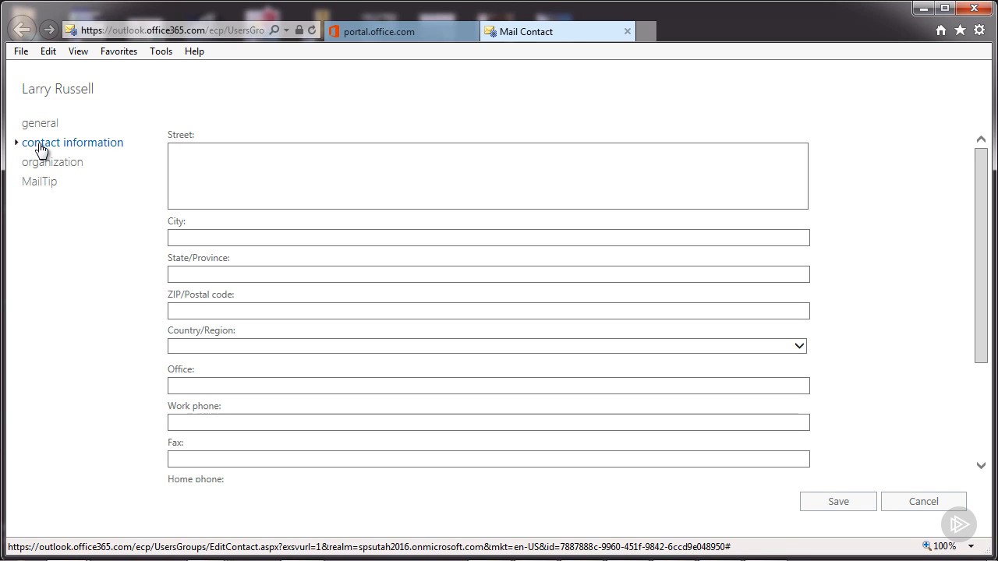
left_click(41, 163)
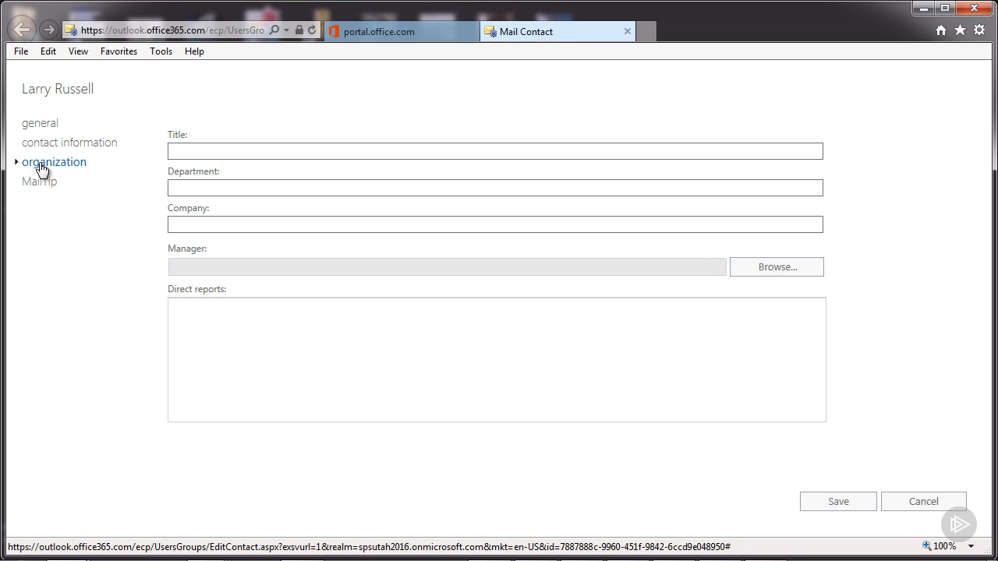
left_click(37, 183)
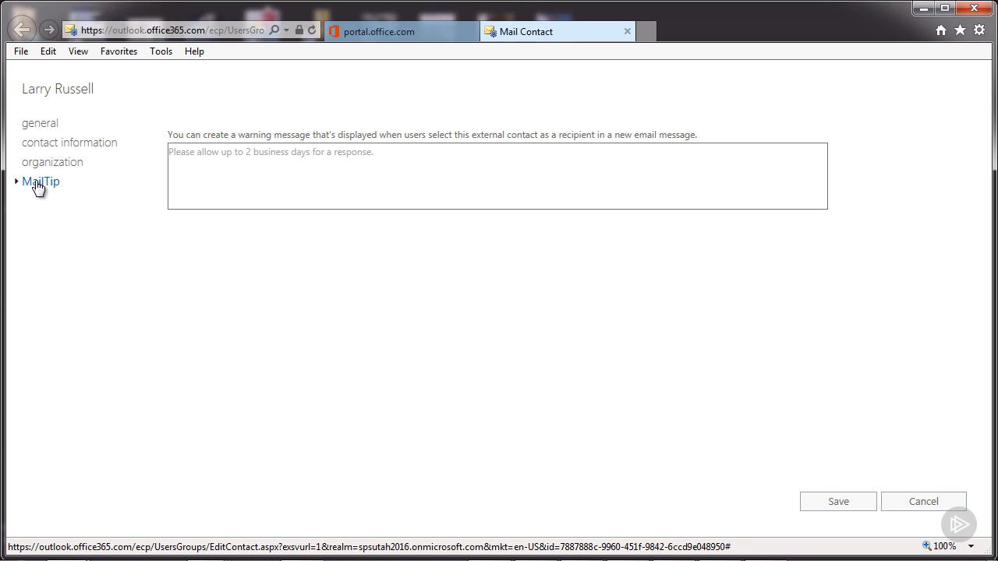
left_click(839, 504)
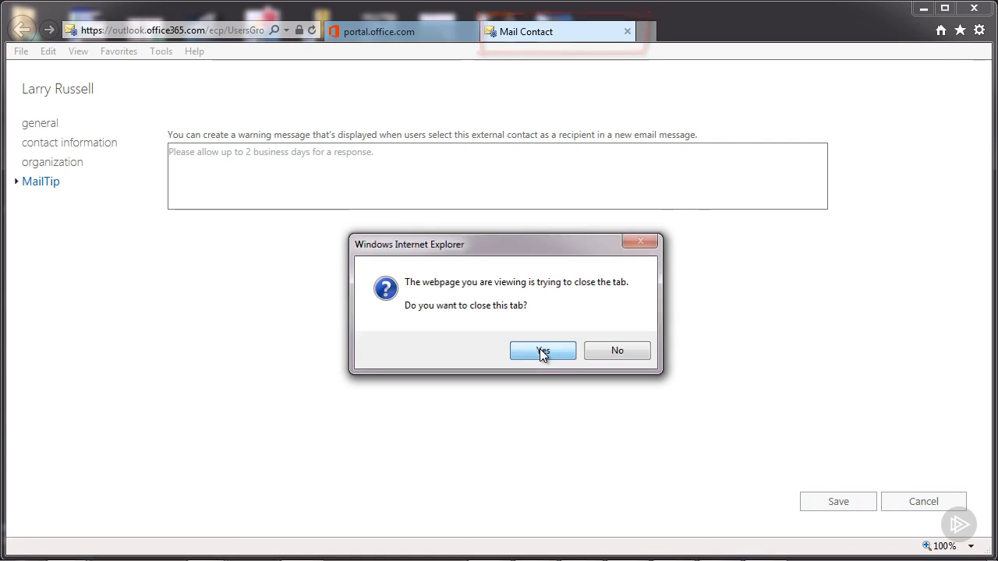
left_click(543, 352)
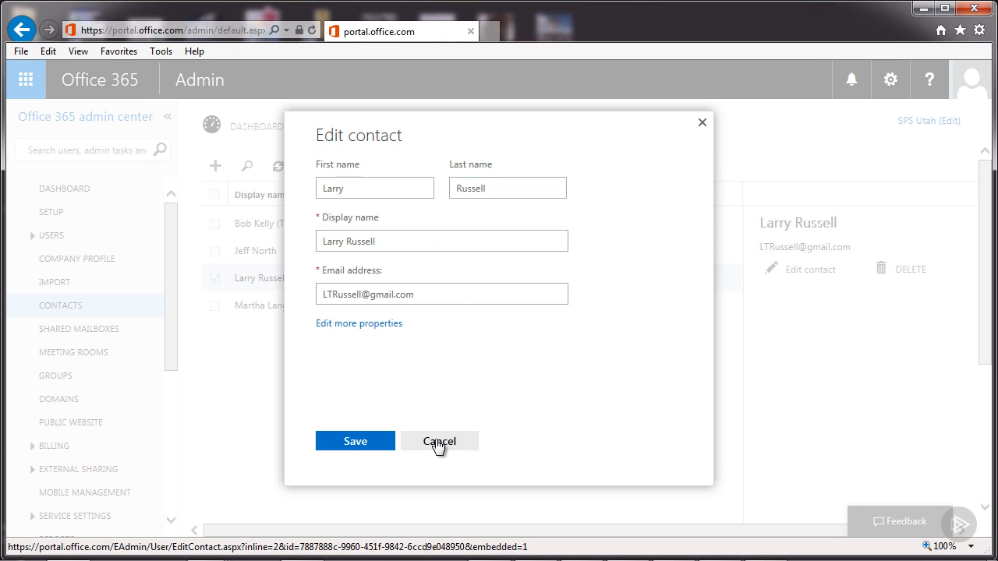
left_click(351, 444)
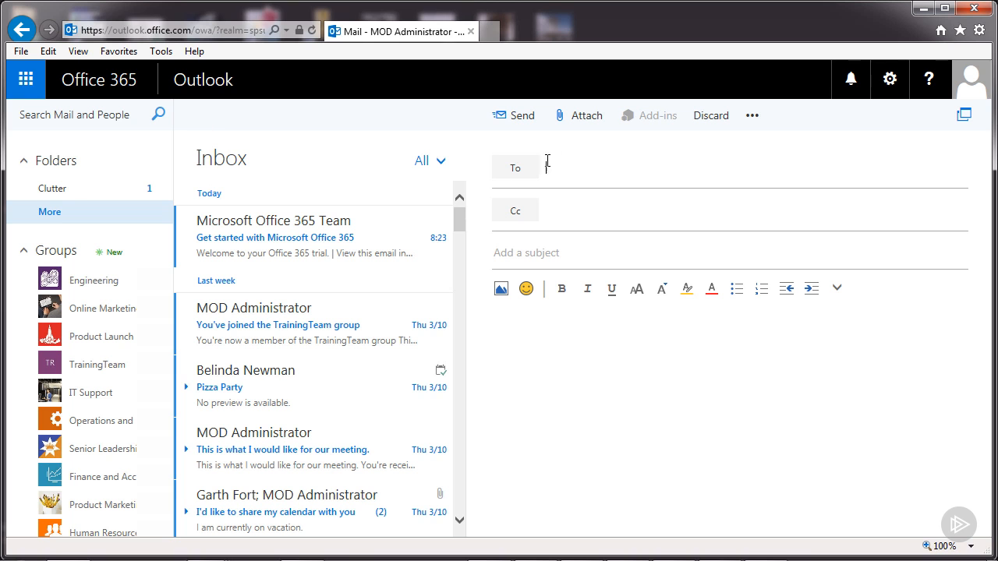
Step: In Outlook mail, address a new message to the newly created external contact and a colleague
type("Larry")
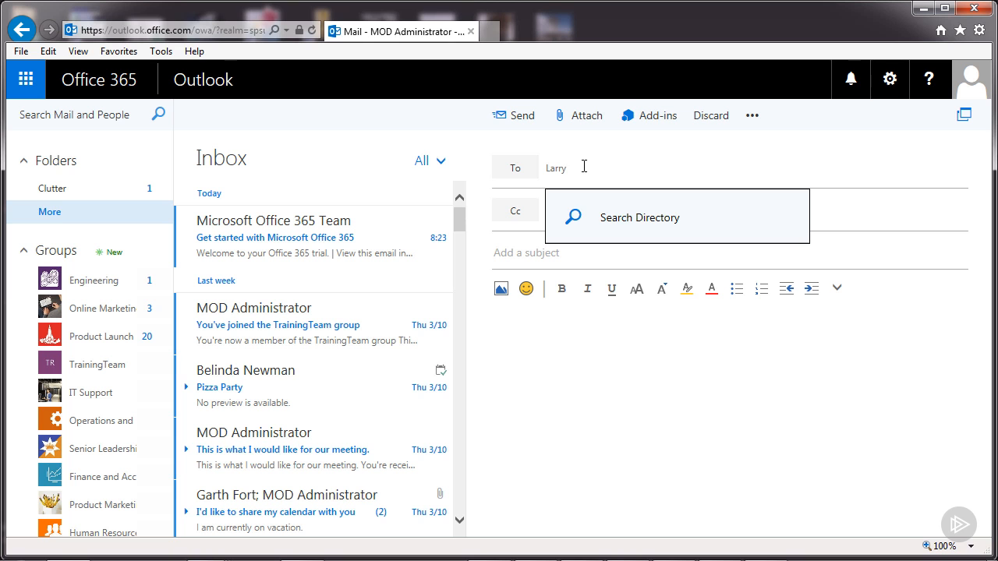
key("Return")
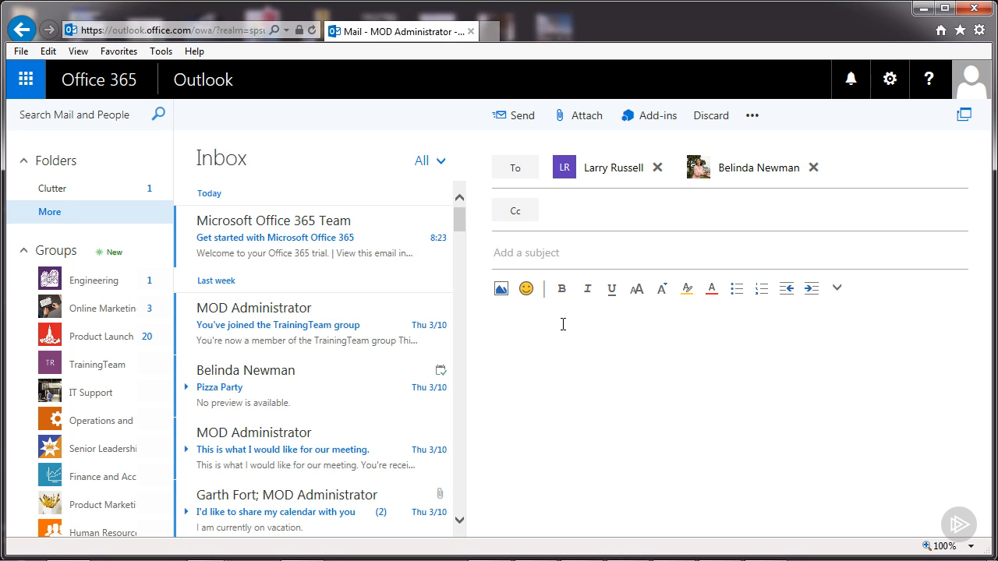
left_click(516, 121)
Step: Switch to the Outlook calendar and start a new event titled Meeting
left_click(26, 79)
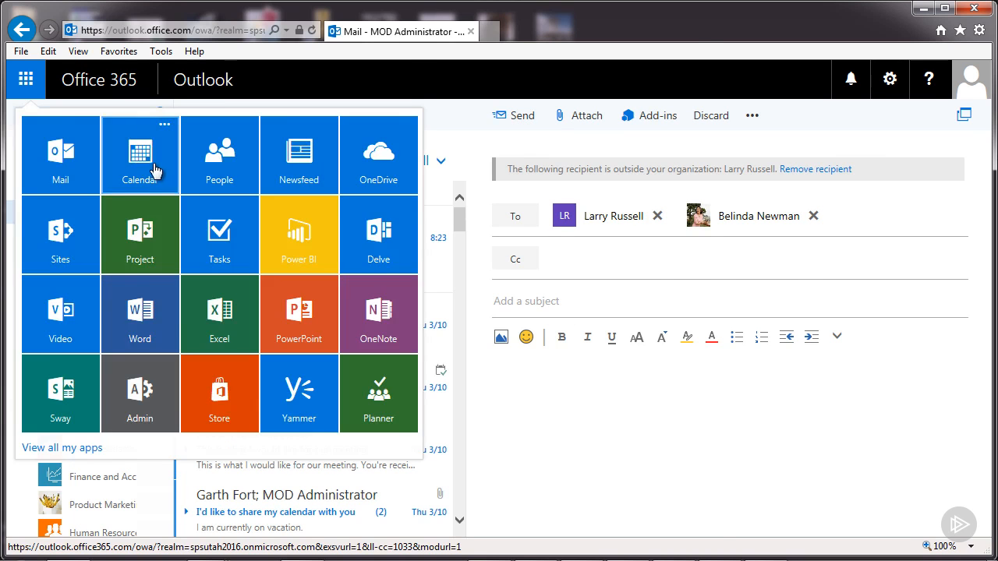
left_click(127, 129)
left_click(200, 119)
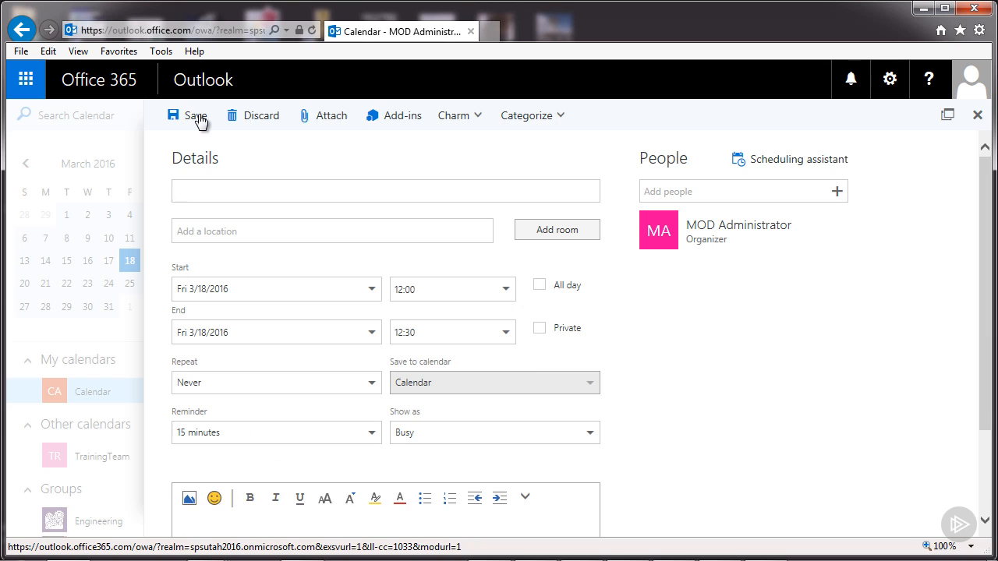
type("Meeting")
Step: Add the new external contact and a colleague as attendees of the meeting, and close the event without sending it
left_click(697, 193)
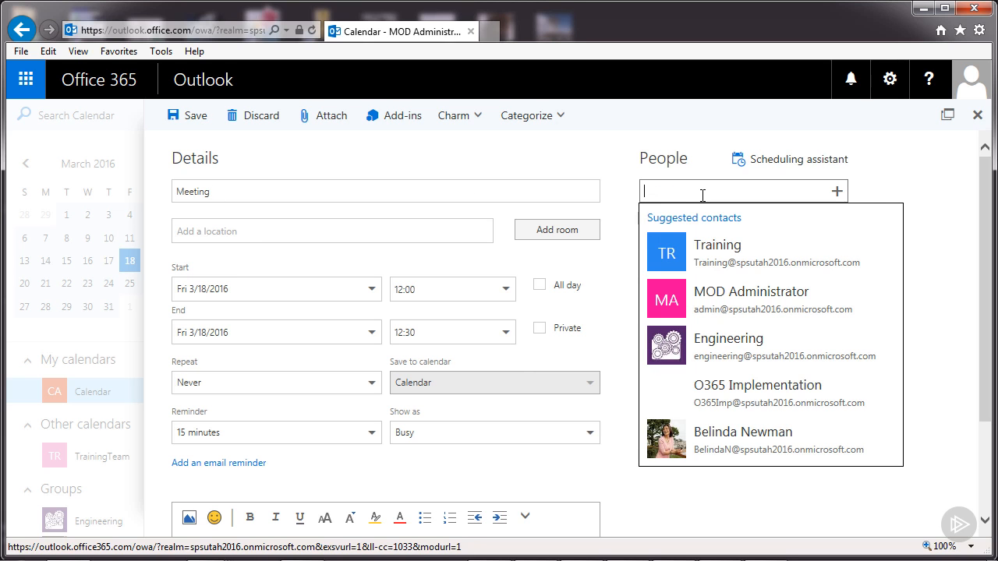
type("La")
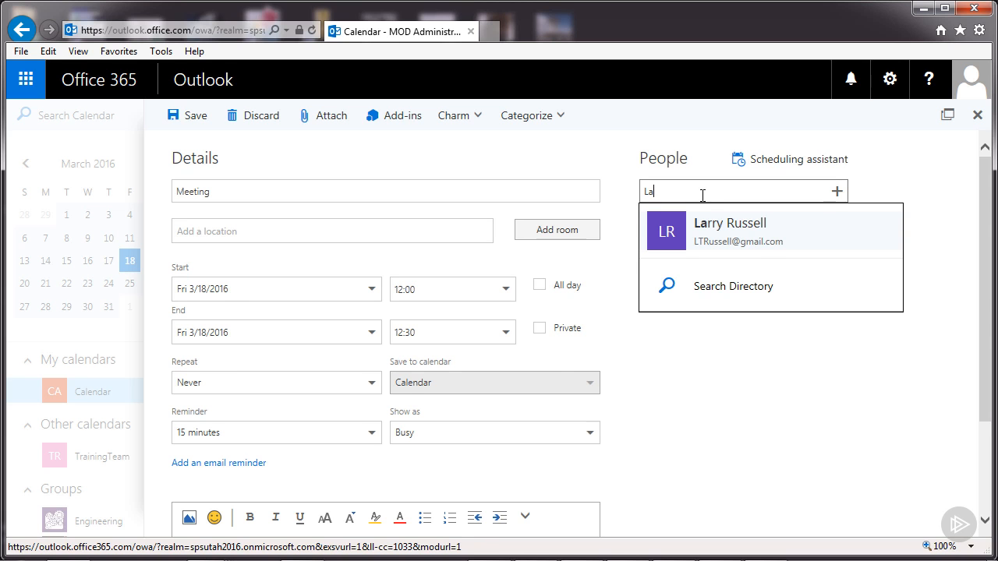
key("Return")
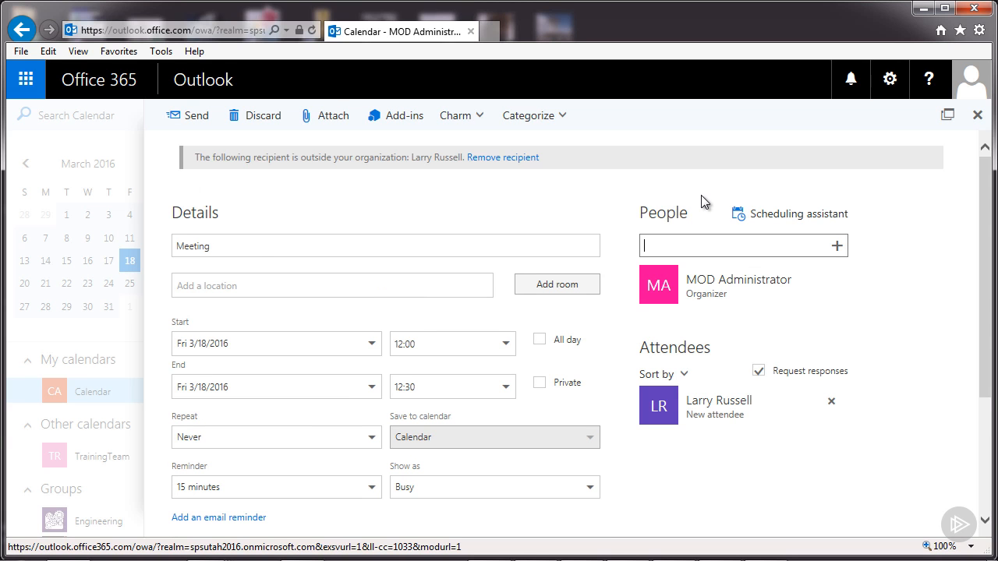
type("f")
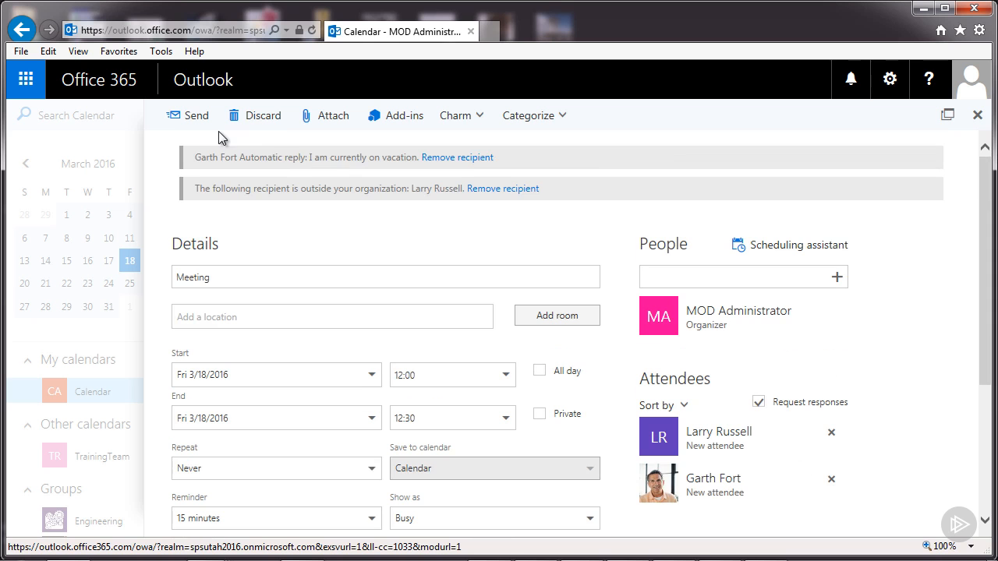
left_click(977, 115)
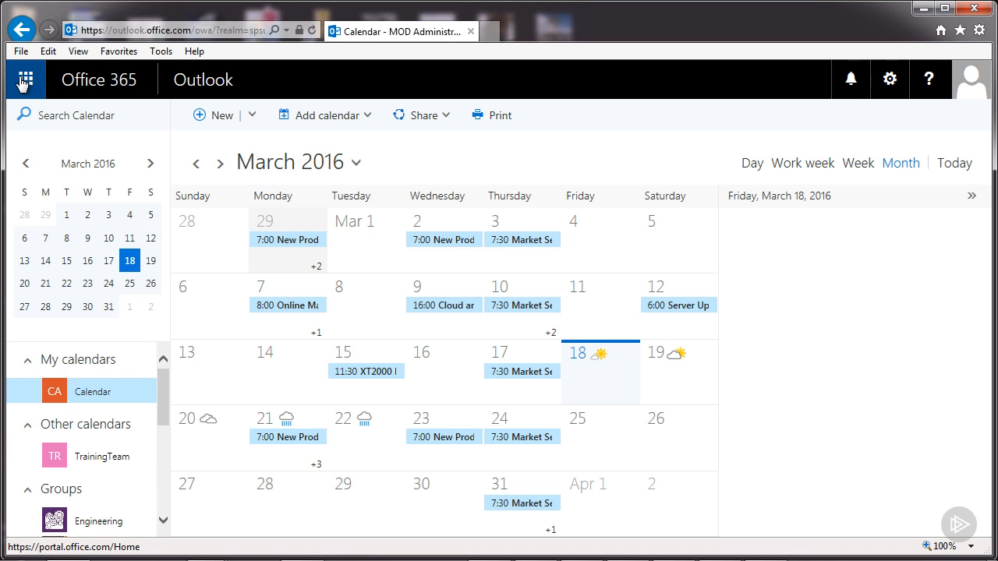
Step: Switch to Outlook People, expand the directory and browse the All Users list
left_click(23, 80)
left_click(218, 160)
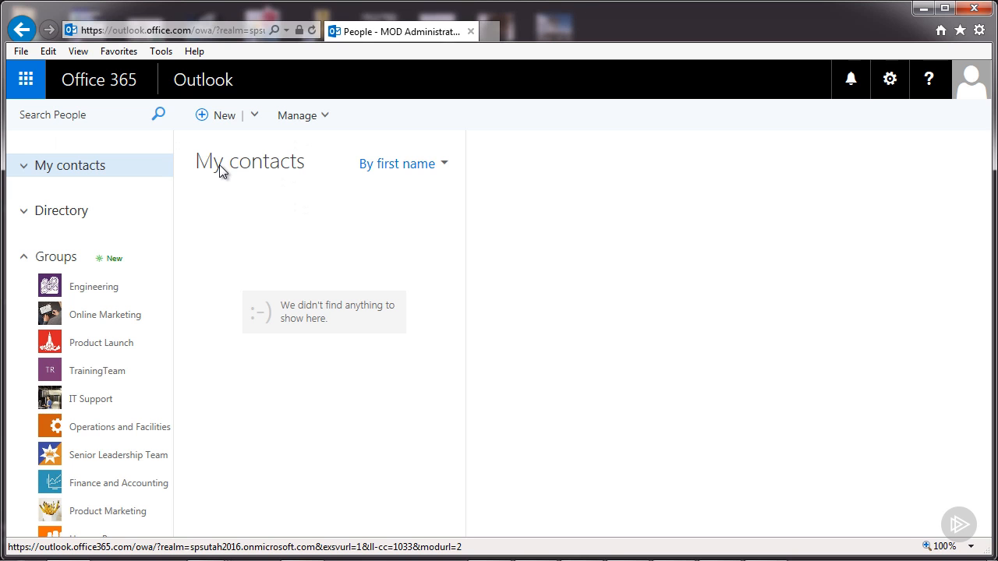
left_click(24, 215)
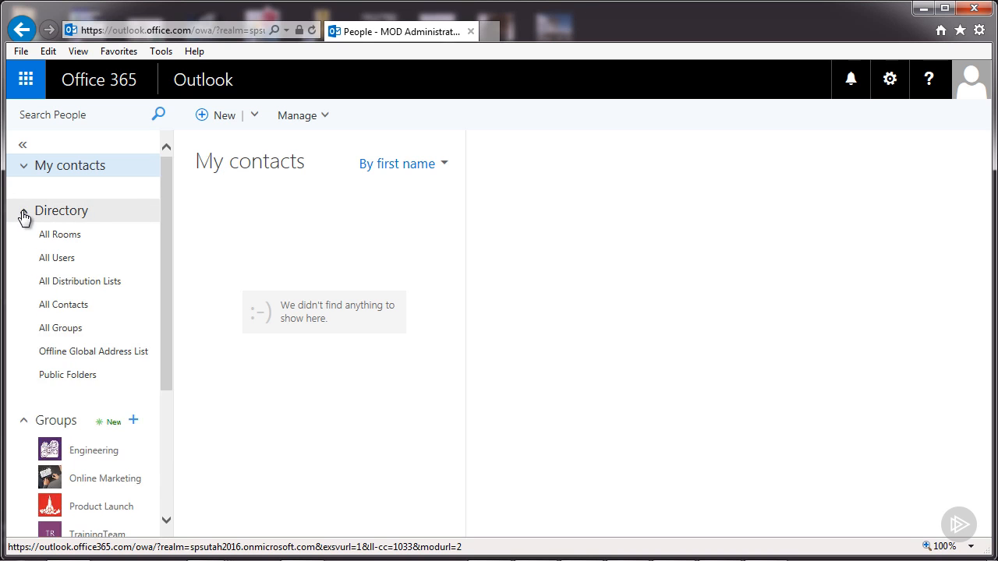
left_click(64, 259)
left_click_drag(459, 243, 455, 396)
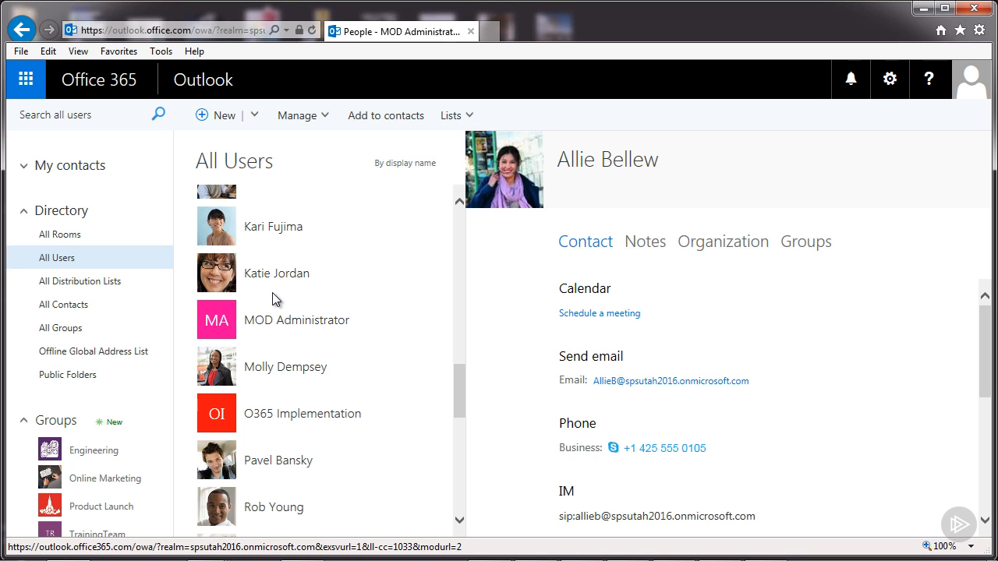
Step: Look for the new external contact in the directory's All Contacts list and Offline Global Address List
left_click(69, 306)
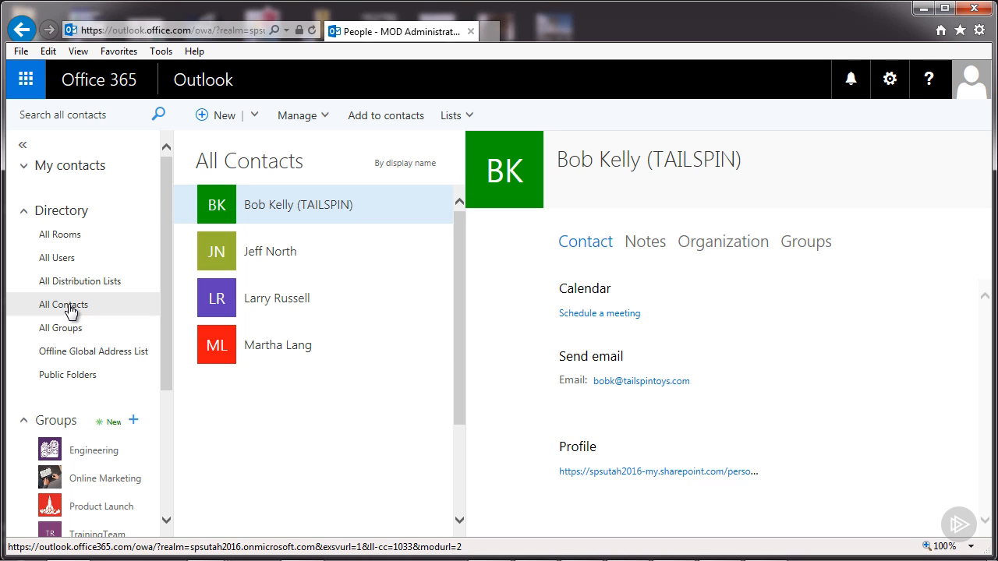
left_click(81, 355)
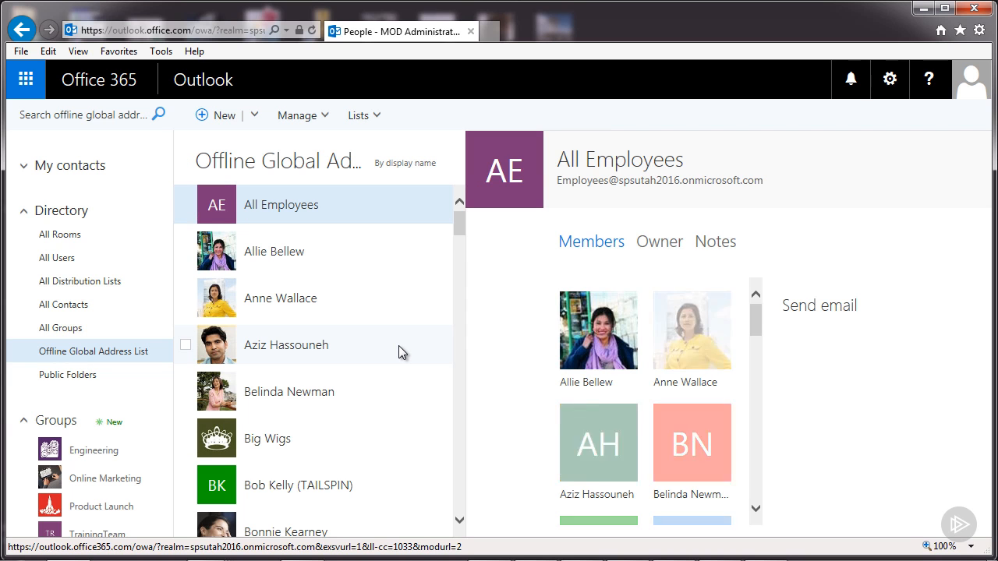
scroll(398, 345, "down", 3)
scroll(398, 346, "down", 6)
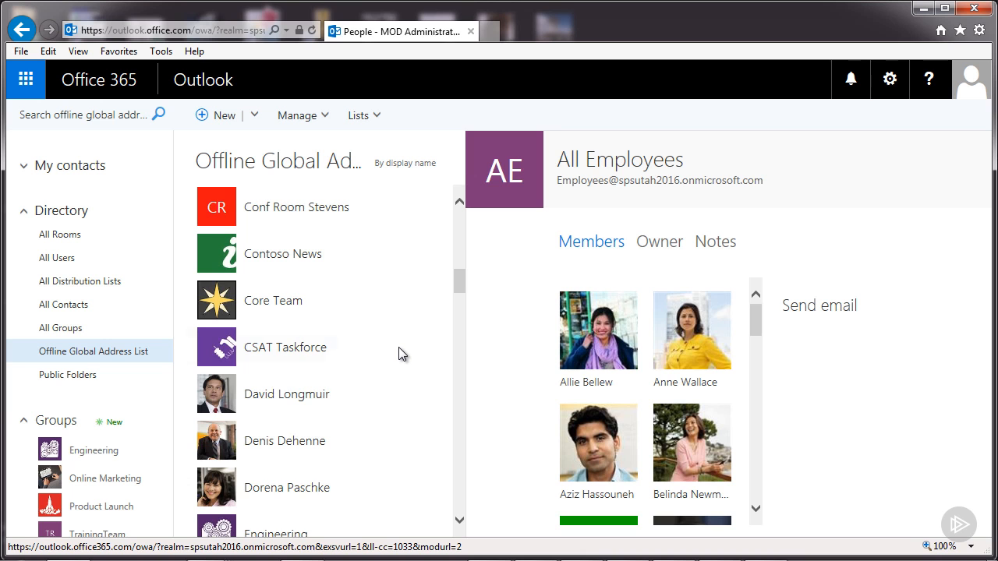
scroll(399, 353, "down", 6)
scroll(398, 352, "down", 10)
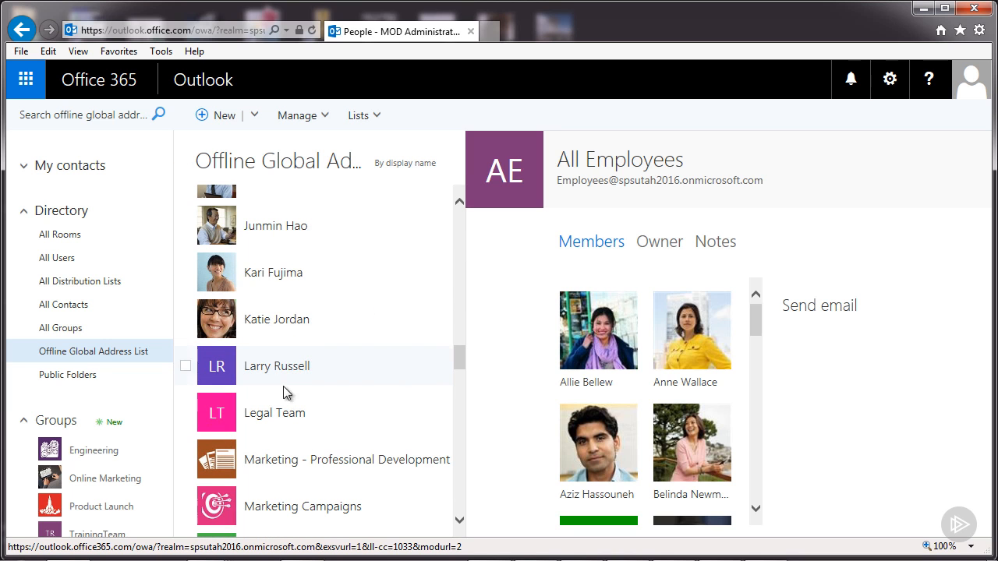